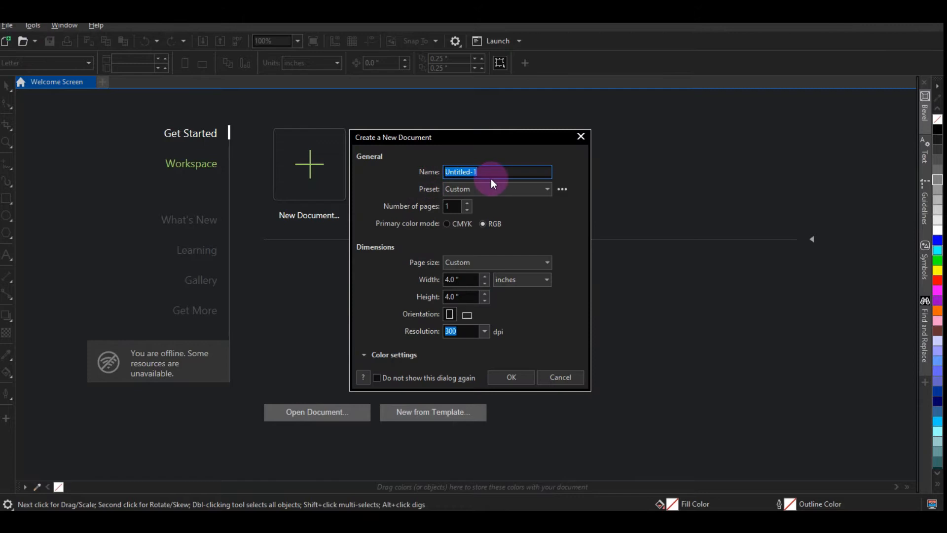
Step: Create a new 4 x 4 inch, 300 dpi RGB document named Flyer
{"action": "key", "text": "BackSpace"}
{"action": "type", "text": "Flyer"}
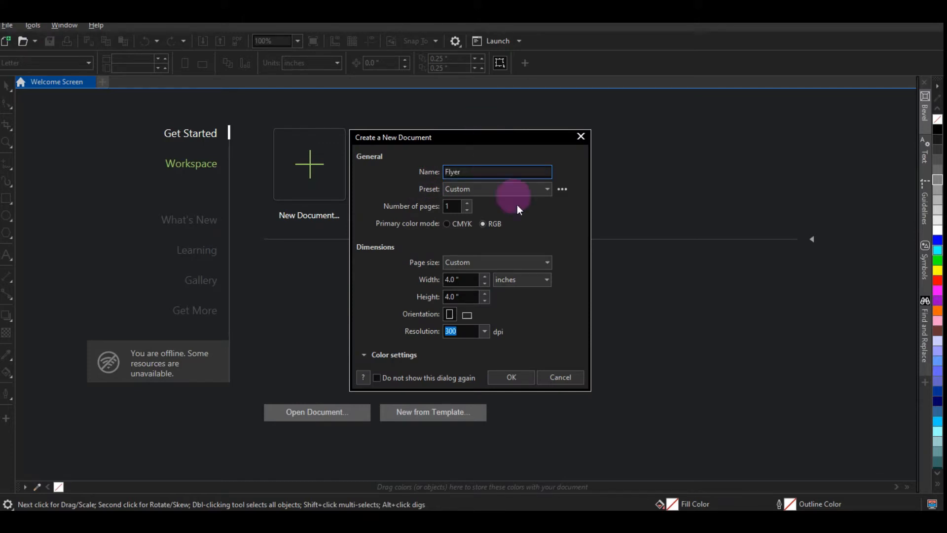
{"action": "left_click", "coordinate": [469, 295]}
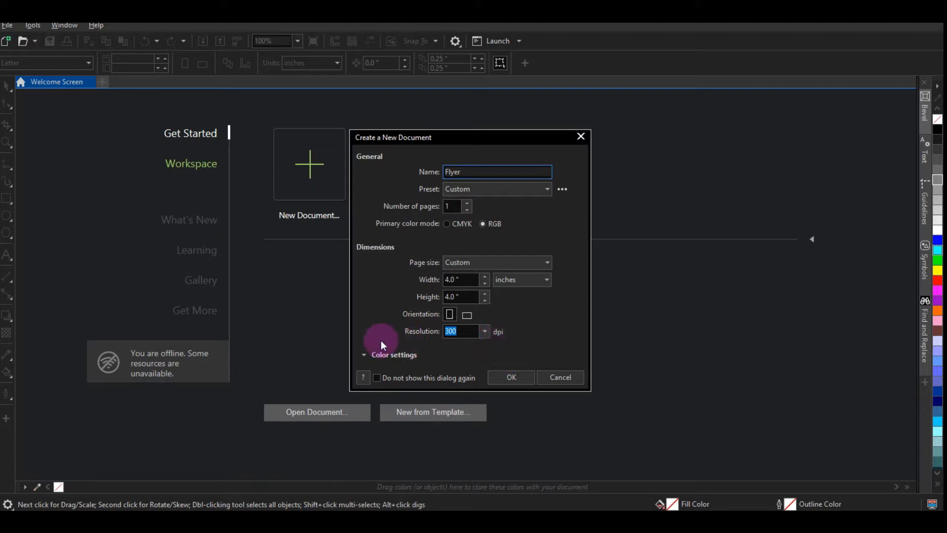
{"action": "left_click", "coordinate": [513, 375]}
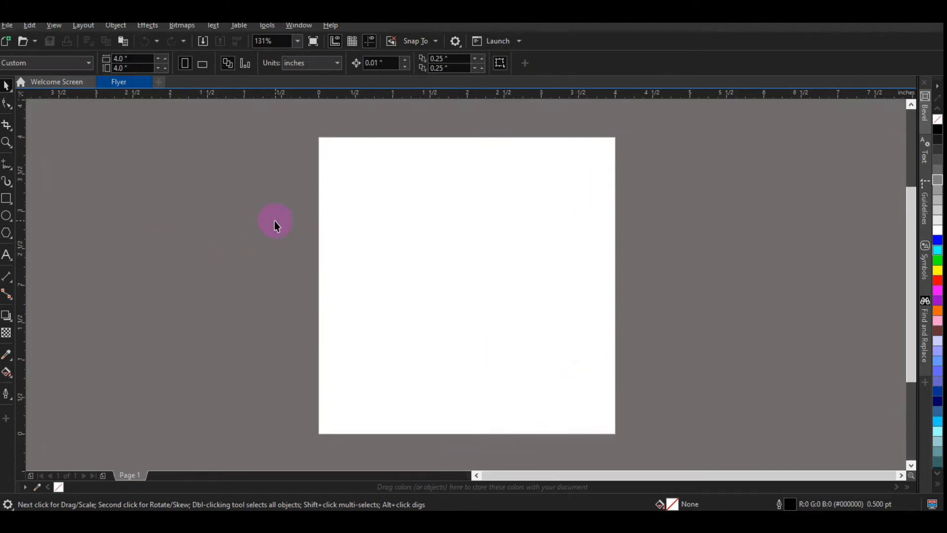
Step: Zoom to 155% and draw a circle about 2.56 inches wide in the middle of the page
{"action": "left_click", "coordinate": [298, 43]}
{"action": "left_click", "coordinate": [270, 70]}
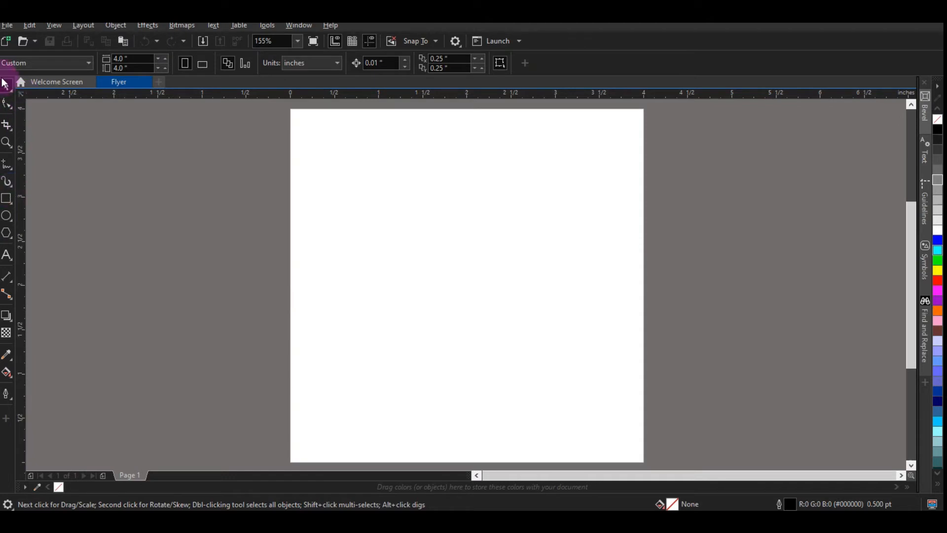
{"action": "left_click", "coordinate": [7, 222]}
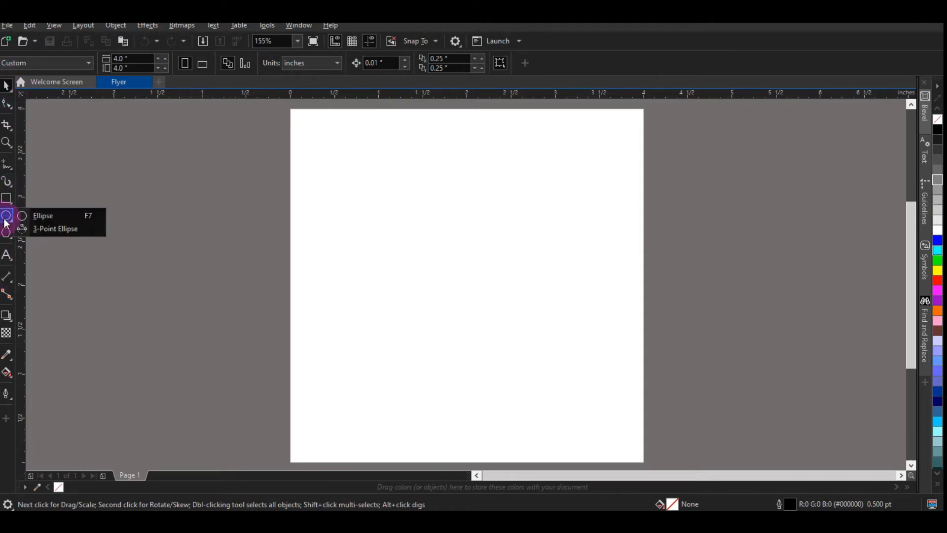
{"action": "left_click", "coordinate": [36, 213]}
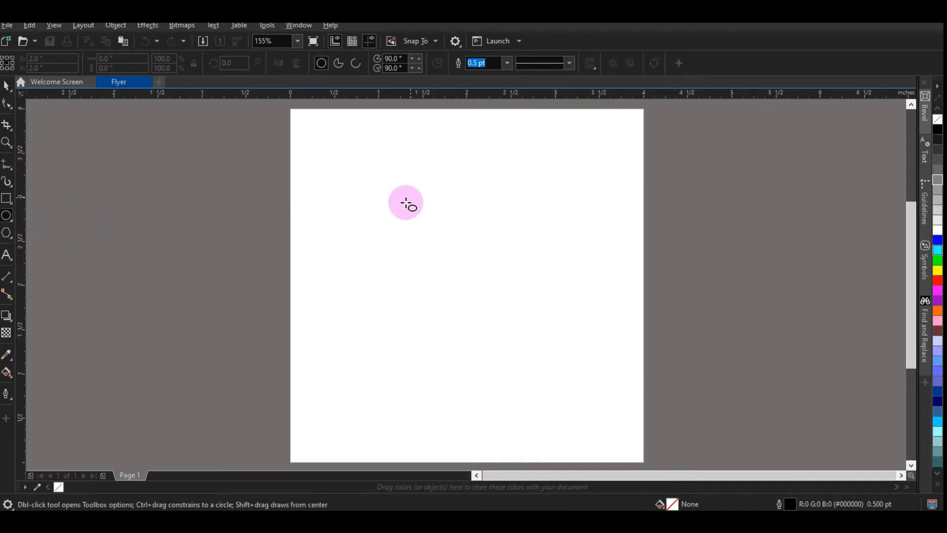
{"action": "left_click_drag", "start_coordinate": [374, 203], "coordinate": [601, 430]}
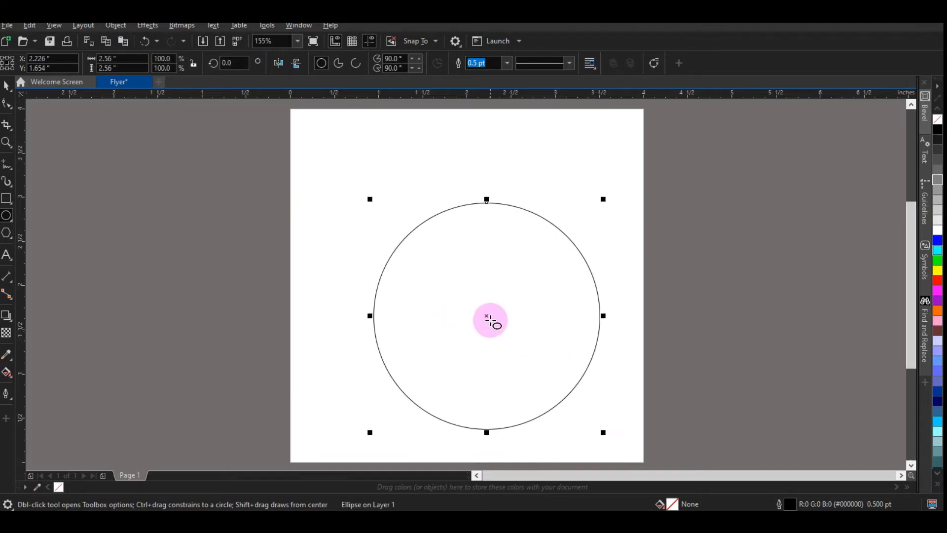
Step: Nudge the circle slightly upward and fill it with grey
{"action": "key", "text": "space"}
{"action": "left_click_drag", "start_coordinate": [478, 314], "coordinate": [470, 311]}
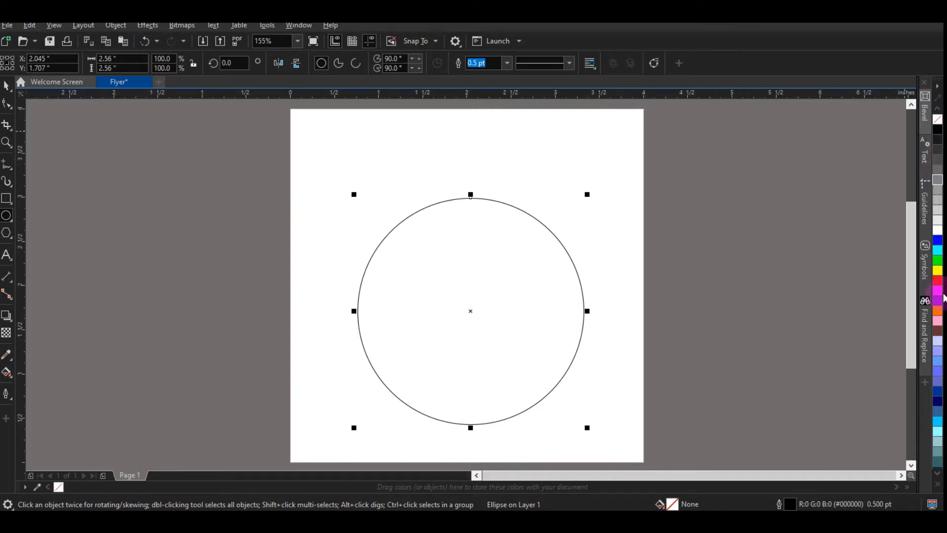
{"action": "left_click", "coordinate": [937, 181]}
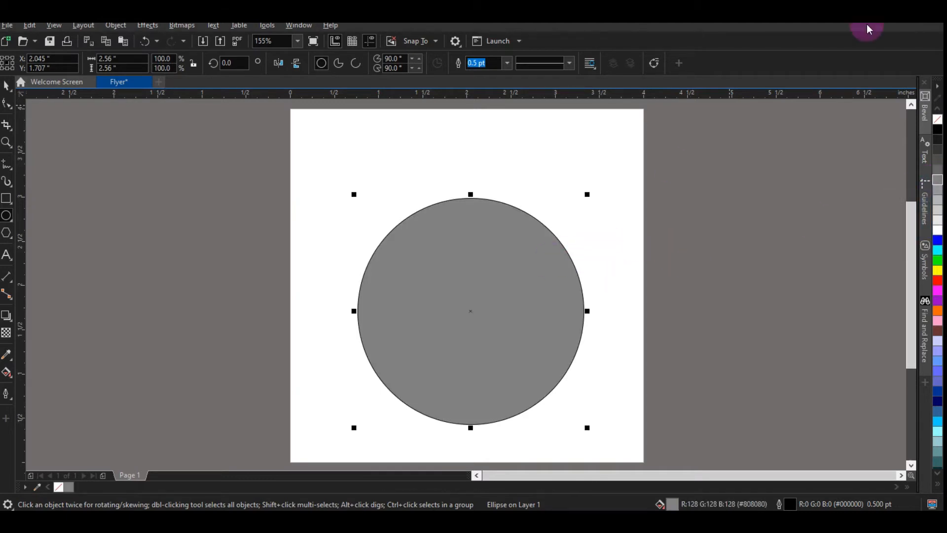
Step: Duplicate the grey circle and move the copy off the page to the right
{"action": "left_click", "coordinate": [6, 89]}
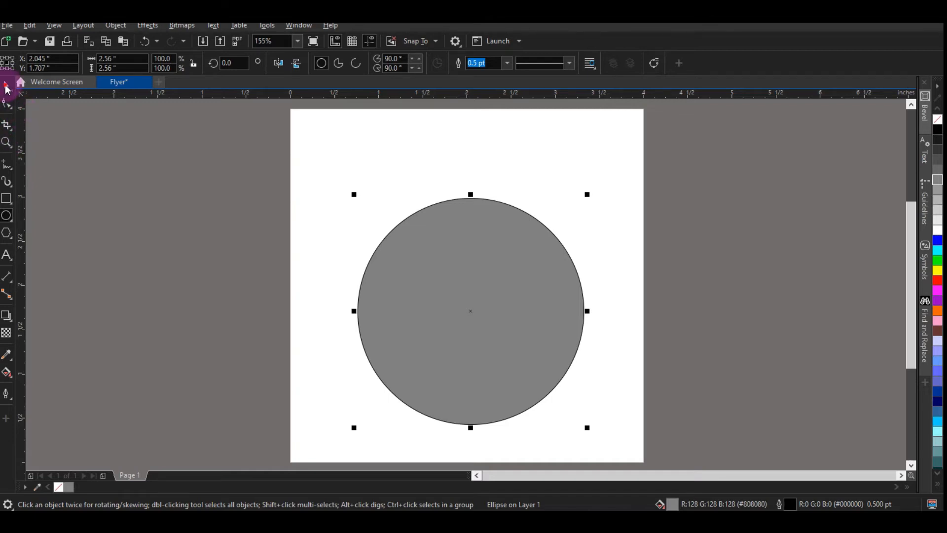
{"action": "left_click", "coordinate": [93, 126]}
{"action": "left_click", "coordinate": [567, 310]}
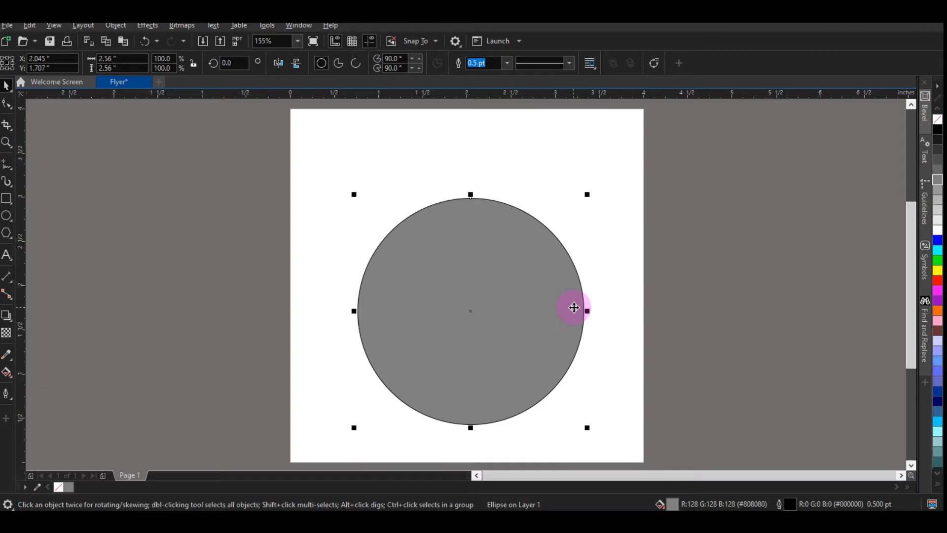
{"action": "key", "text": "ctrl+d"}
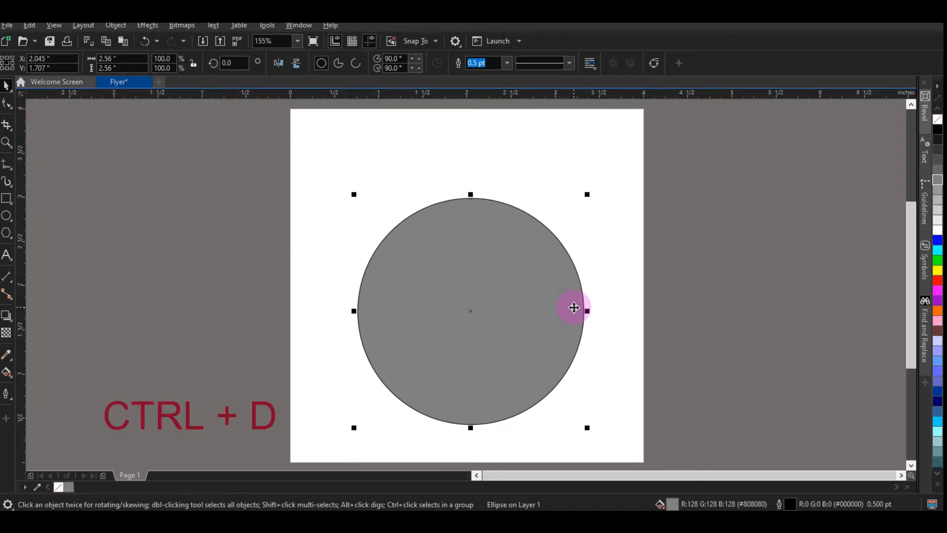
{"action": "left_click_drag", "start_coordinate": [537, 286], "coordinate": [808, 282]}
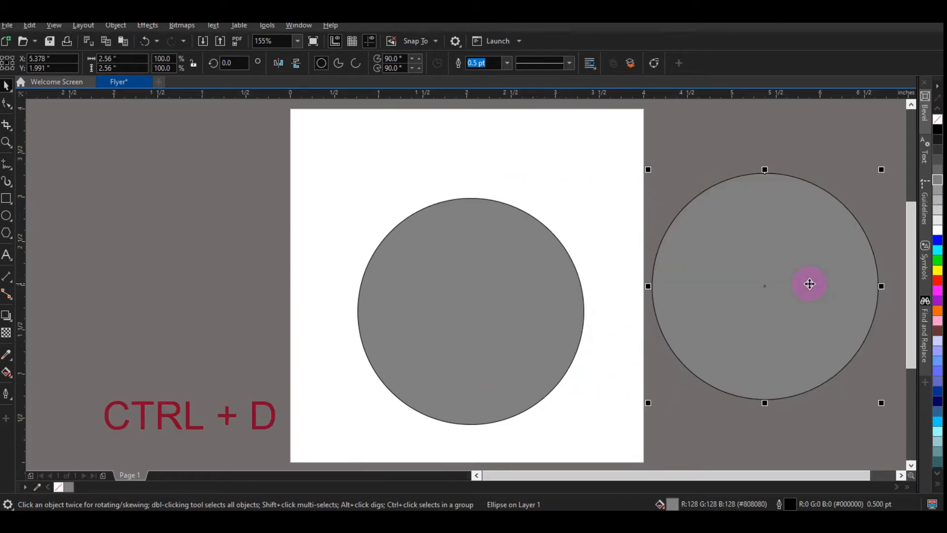
Step: Shrink the copied circle and place it at the page's top-right corner, partly past the edge
{"action": "left_click", "coordinate": [475, 288]}
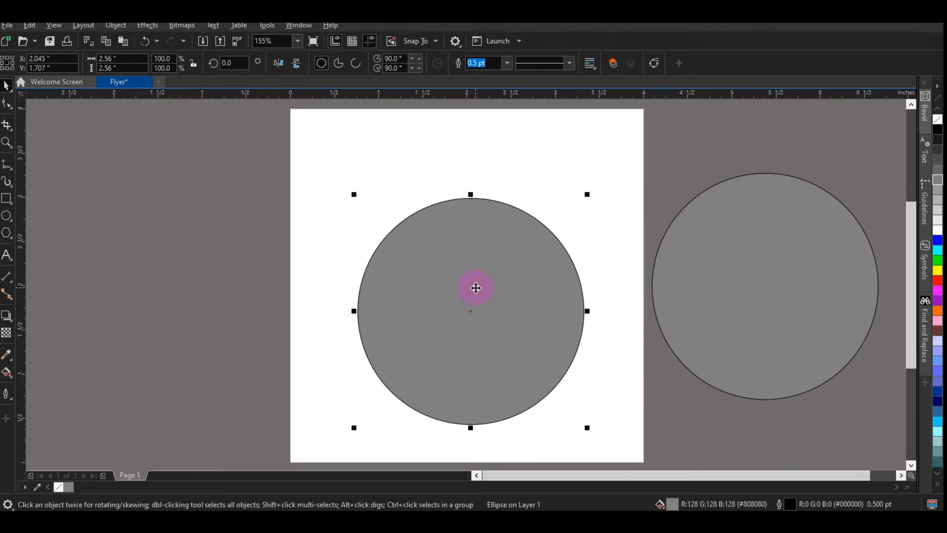
{"action": "left_click", "coordinate": [767, 312]}
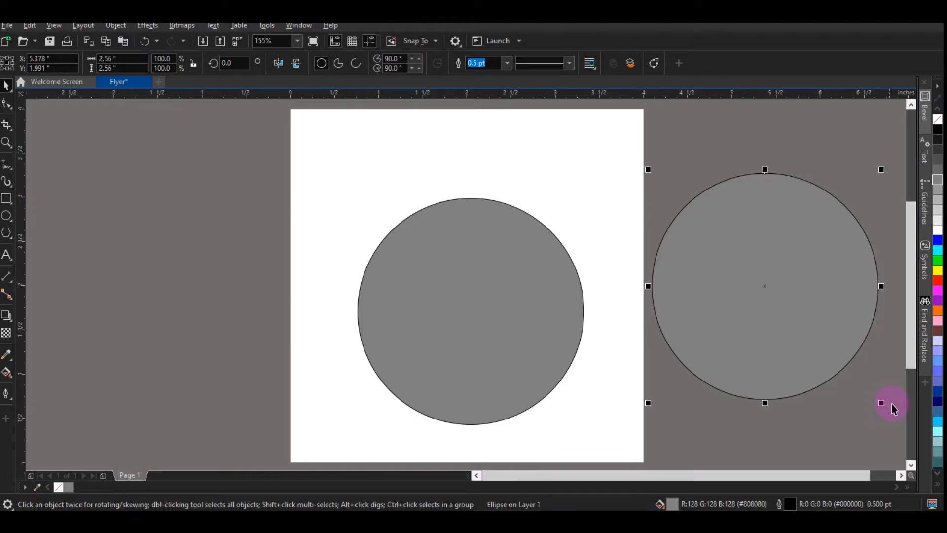
{"action": "left_click_drag", "start_coordinate": [883, 403], "coordinate": [818, 329]}
{"action": "left_click_drag", "start_coordinate": [759, 299], "coordinate": [594, 147]}
{"action": "left_click", "coordinate": [765, 249]}
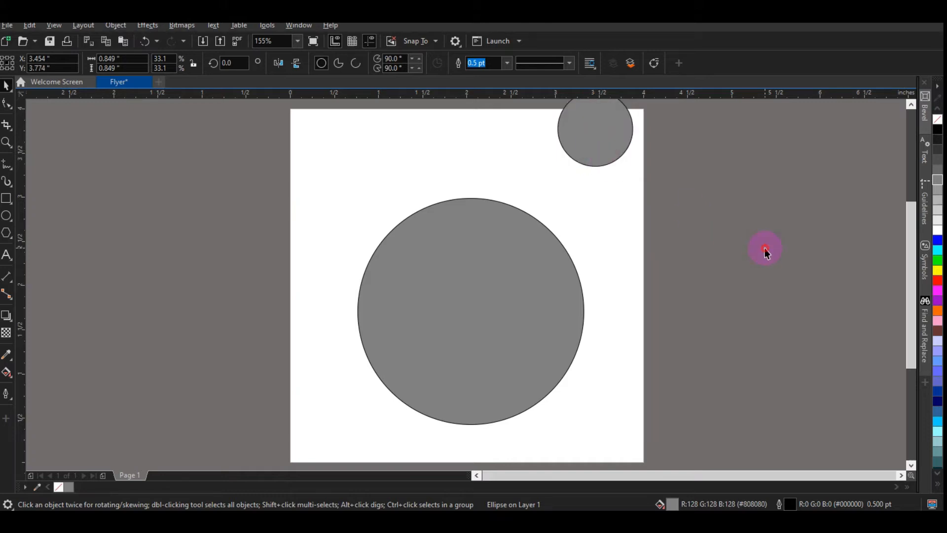
Step: Create a concentric copy of the large circle scaled down to about 2.32 inches
{"action": "left_click", "coordinate": [537, 289]}
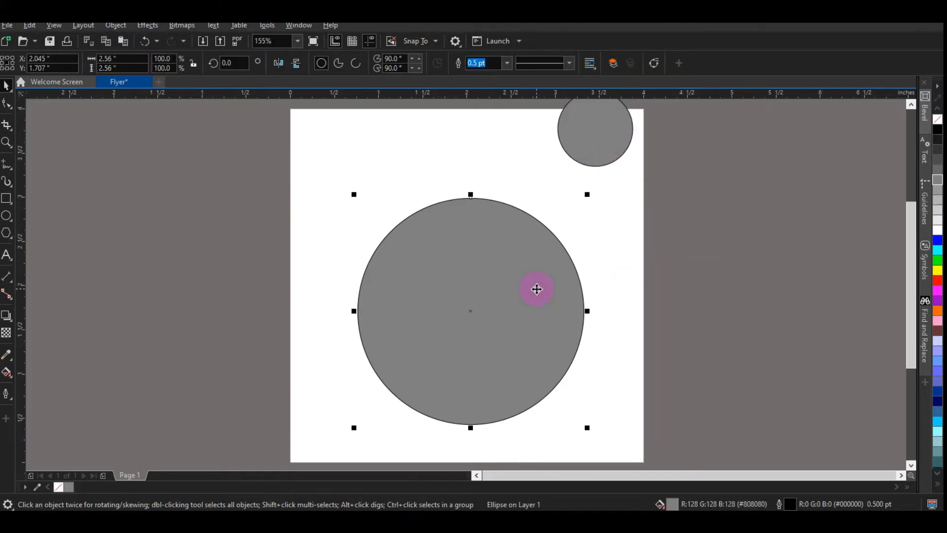
{"action": "left_click", "coordinate": [638, 258]}
{"action": "left_click", "coordinate": [487, 270]}
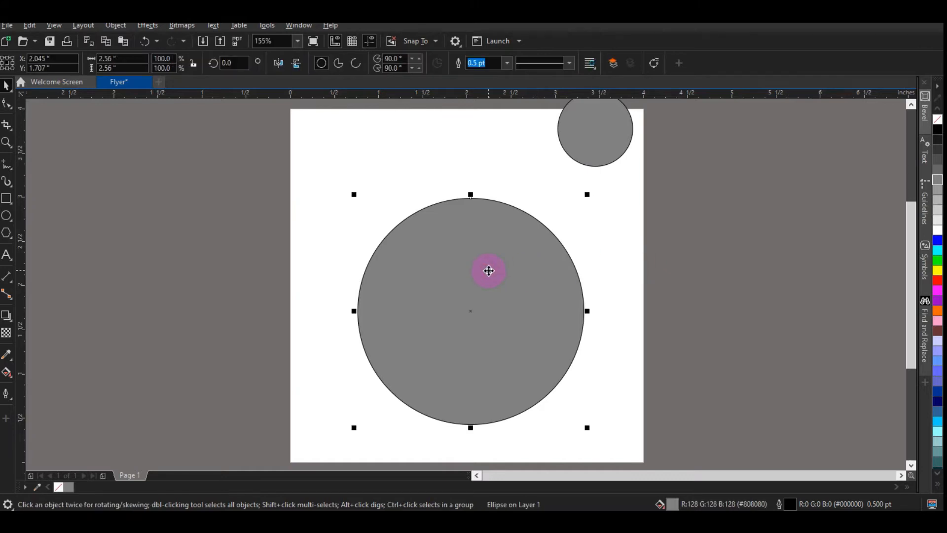
{"action": "key", "text": "shift+Page_Up"}
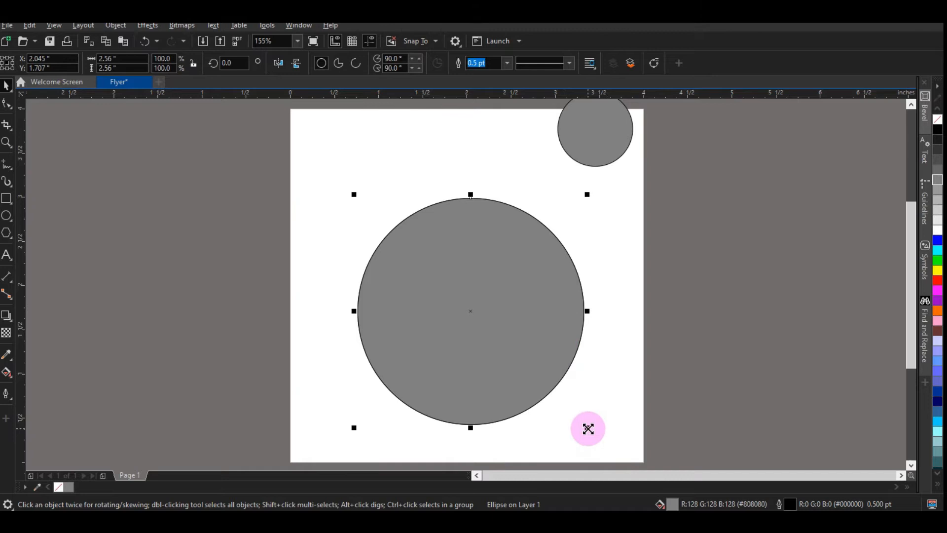
{"action": "left_click_drag", "start_coordinate": [587, 428], "coordinate": [582, 419]}
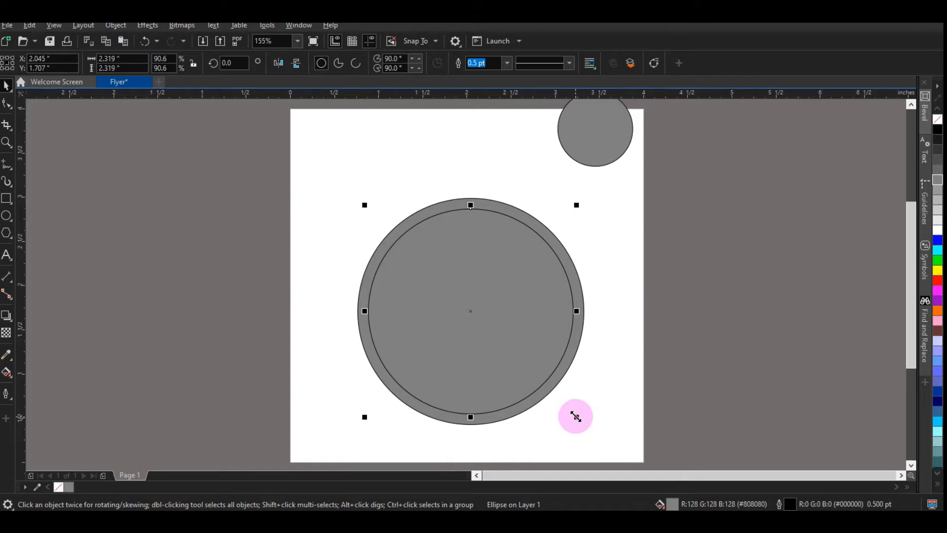
Step: Create another slightly smaller concentric copy inside the 2.32 inch circle
{"action": "left_click", "coordinate": [655, 368]}
{"action": "left_click", "coordinate": [453, 320]}
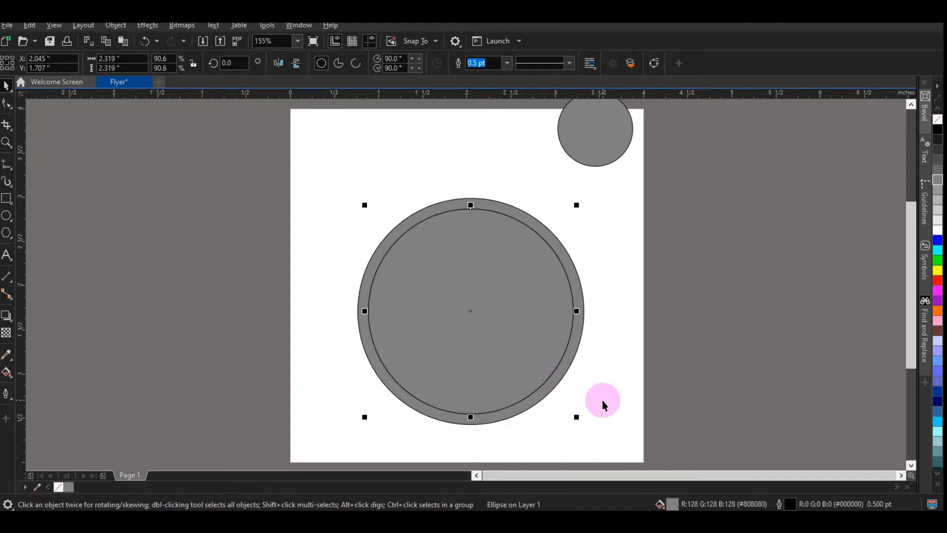
{"action": "left_click_drag", "start_coordinate": [579, 418], "coordinate": [568, 412]}
{"action": "left_click", "coordinate": [753, 398]}
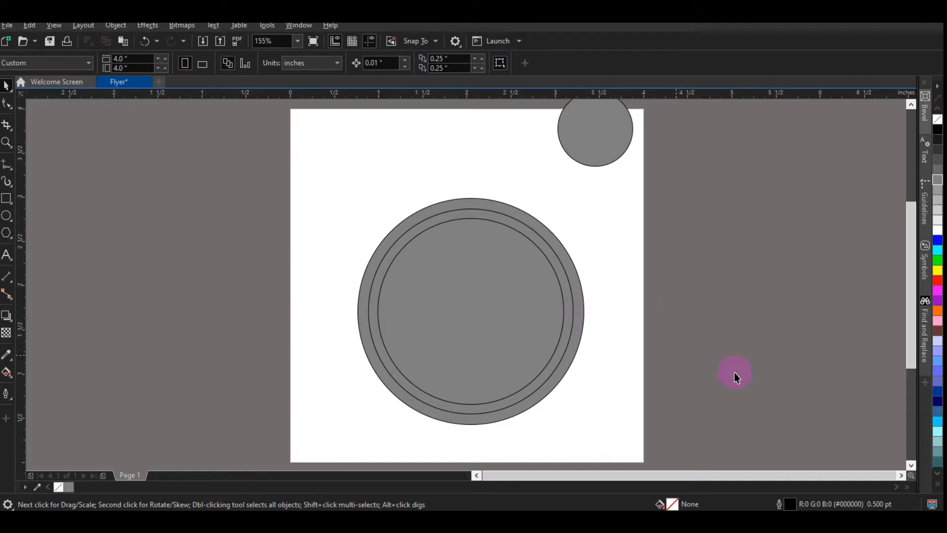
Step: Fill the middle ring circle with white
{"action": "left_click", "coordinate": [573, 313]}
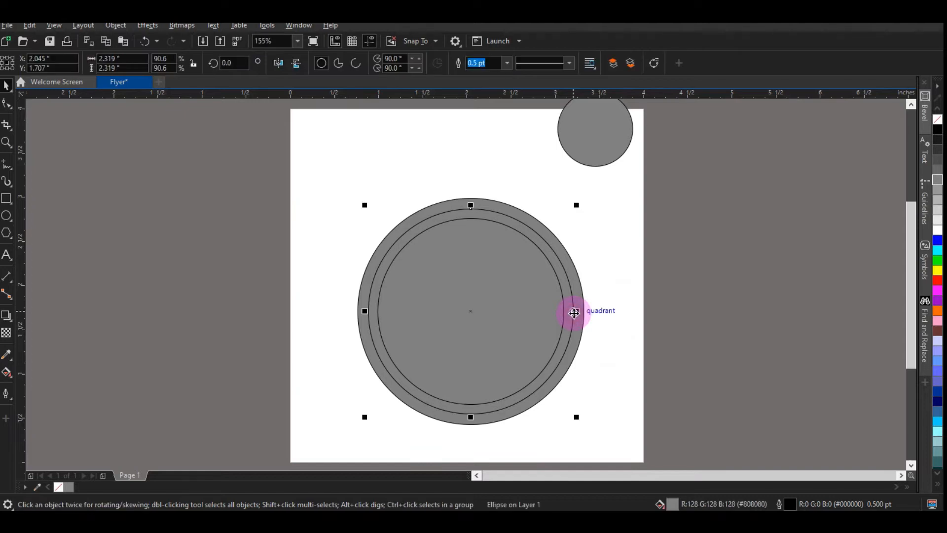
{"action": "left_click", "coordinate": [937, 229]}
{"action": "left_click", "coordinate": [734, 248]}
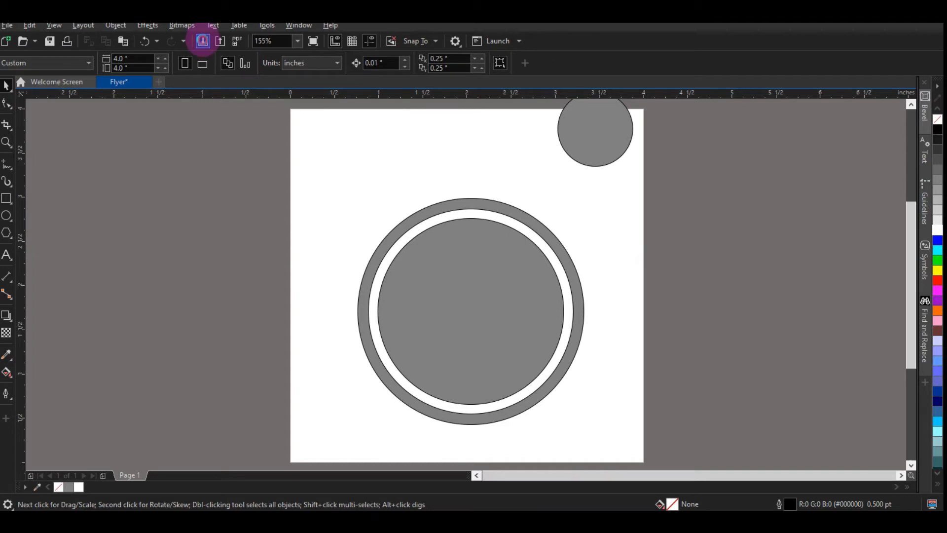
Step: Import the MY PIC photo from the Documents folder and place it on the page
{"action": "left_click", "coordinate": [203, 40]}
{"action": "scroll", "coordinate": [512, 264], "scroll_direction": "down", "scroll_amount": 5}
{"action": "scroll", "coordinate": [514, 268], "scroll_direction": "up", "scroll_amount": 3}
{"action": "scroll", "coordinate": [515, 268], "scroll_direction": "down", "scroll_amount": 3}
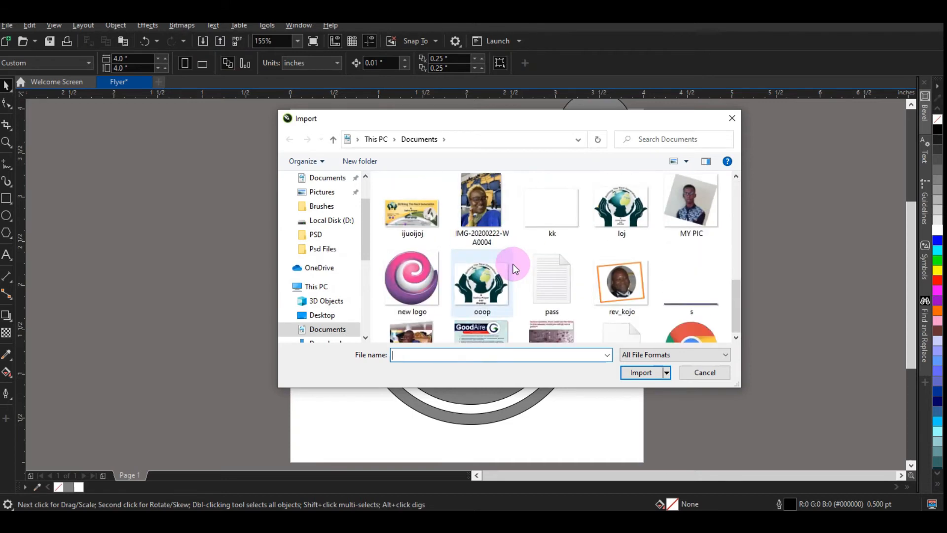
{"action": "scroll", "coordinate": [512, 266], "scroll_direction": "down", "scroll_amount": 1}
{"action": "scroll", "coordinate": [509, 264], "scroll_direction": "up", "scroll_amount": 3}
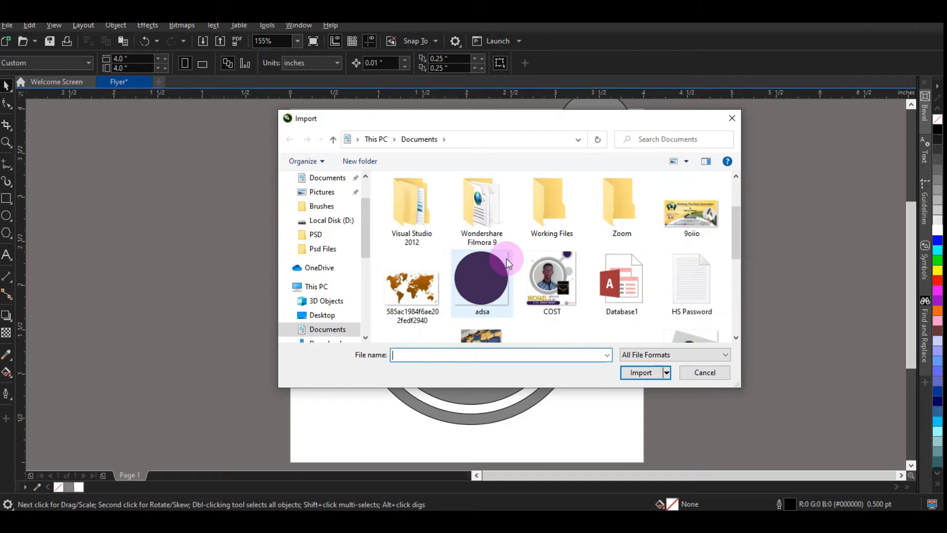
{"action": "scroll", "coordinate": [335, 254], "scroll_direction": "up", "scroll_amount": 1}
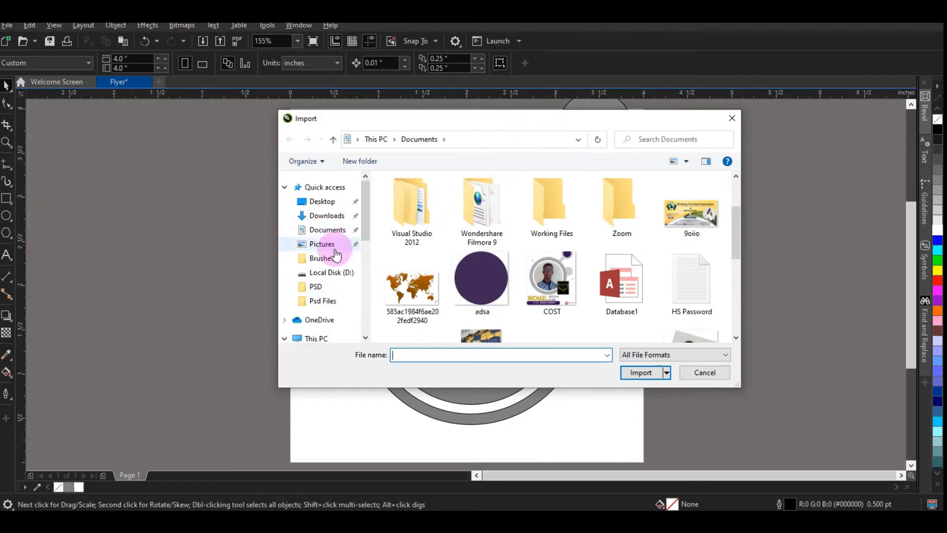
{"action": "scroll", "coordinate": [631, 256], "scroll_direction": "down", "scroll_amount": 3}
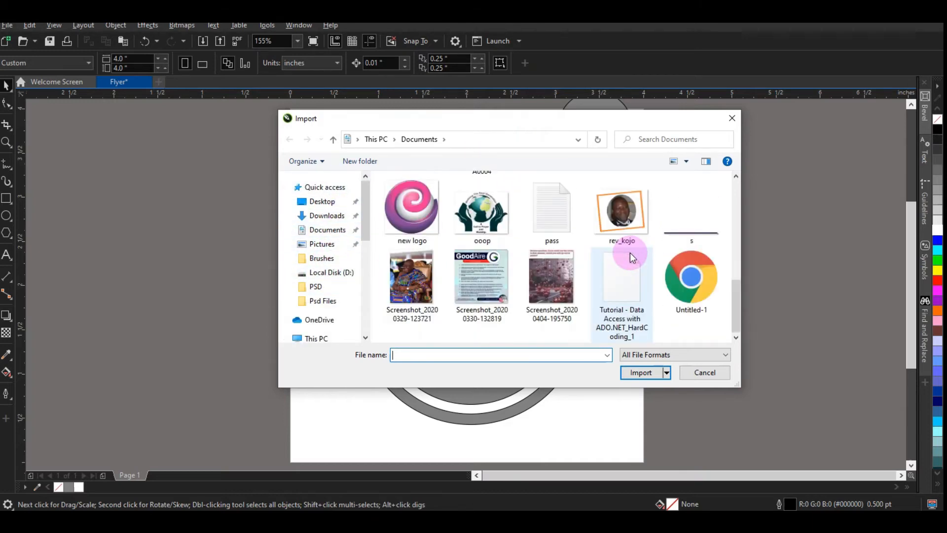
{"action": "scroll", "coordinate": [644, 266], "scroll_direction": "up", "scroll_amount": 2}
{"action": "left_click", "coordinate": [685, 281]}
{"action": "left_click", "coordinate": [652, 379]}
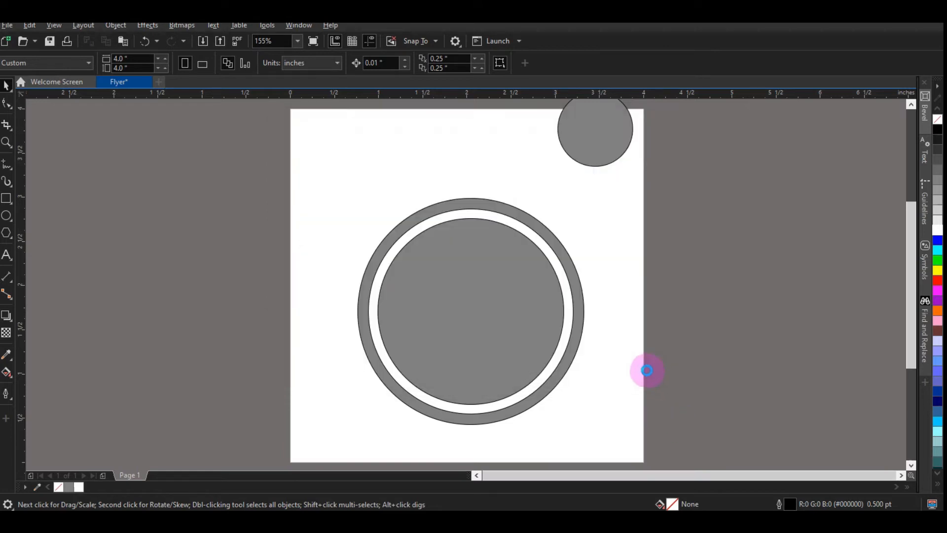
{"action": "left_click", "coordinate": [166, 163]}
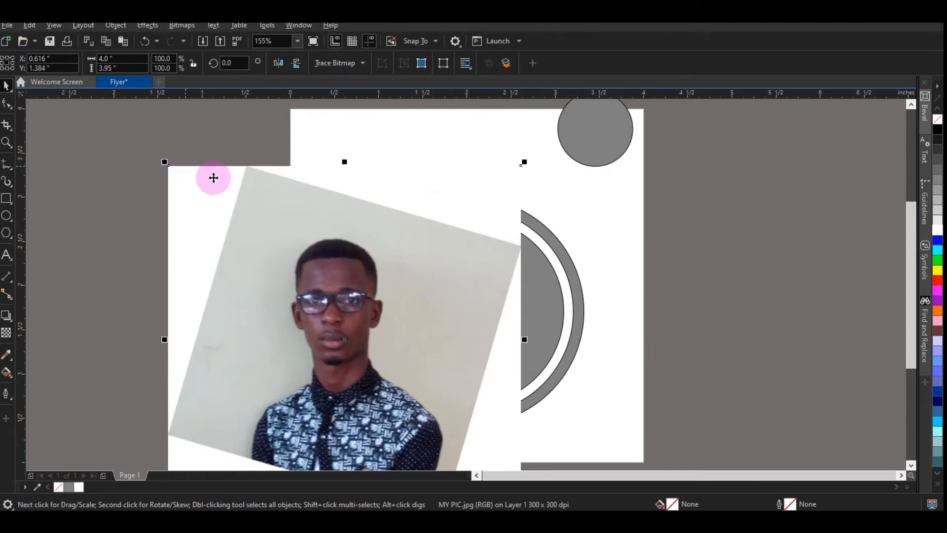
Step: Move the photo aside and PowerClip it inside the innermost circle
{"action": "left_click_drag", "start_coordinate": [274, 205], "coordinate": [106, 161]}
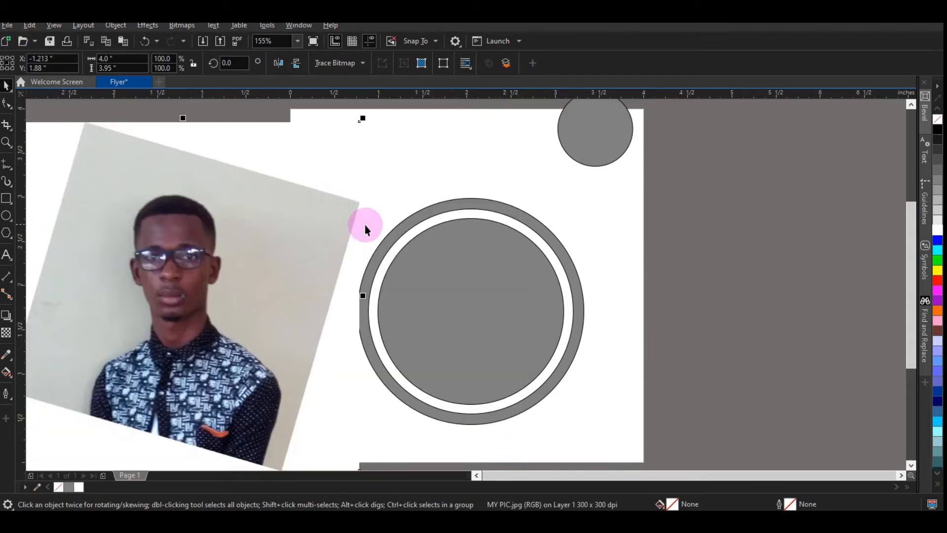
{"action": "right_click", "coordinate": [132, 235]}
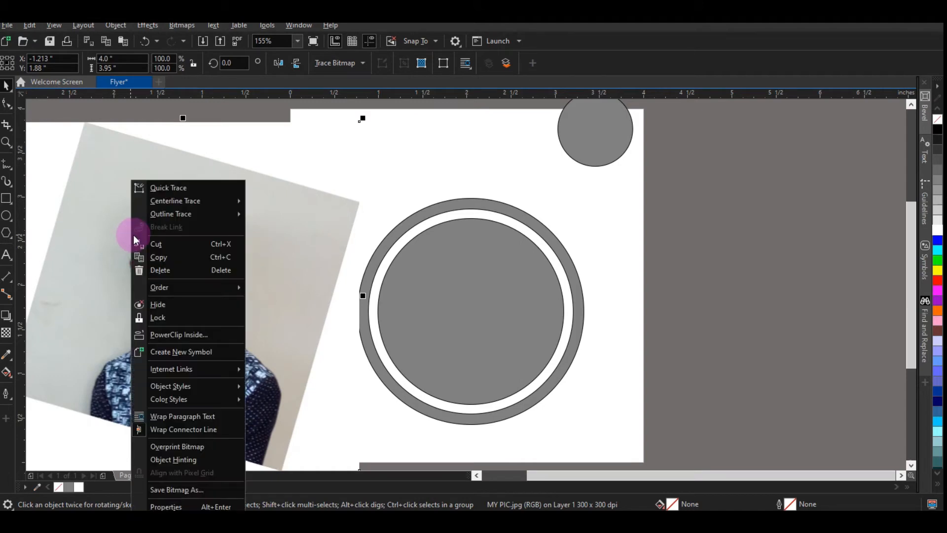
{"action": "left_click", "coordinate": [194, 337]}
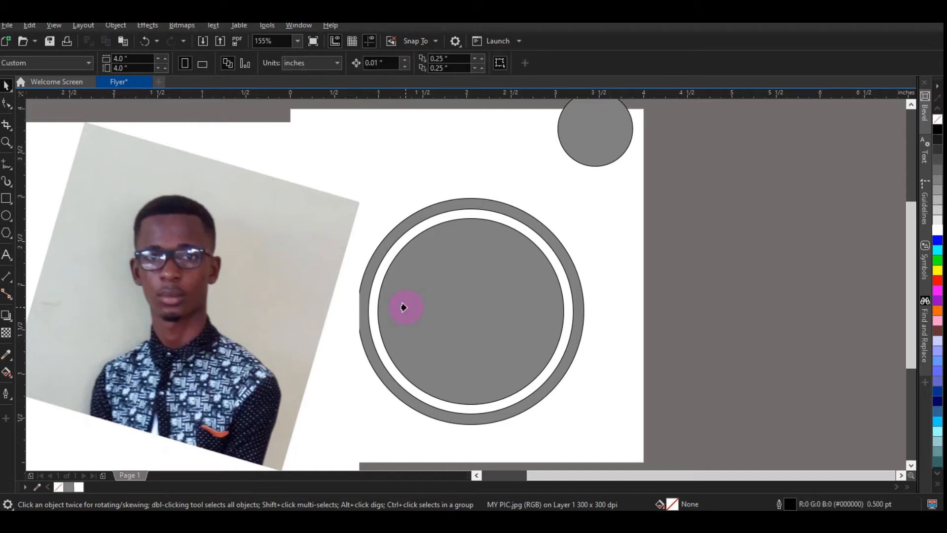
{"action": "left_click", "coordinate": [460, 305]}
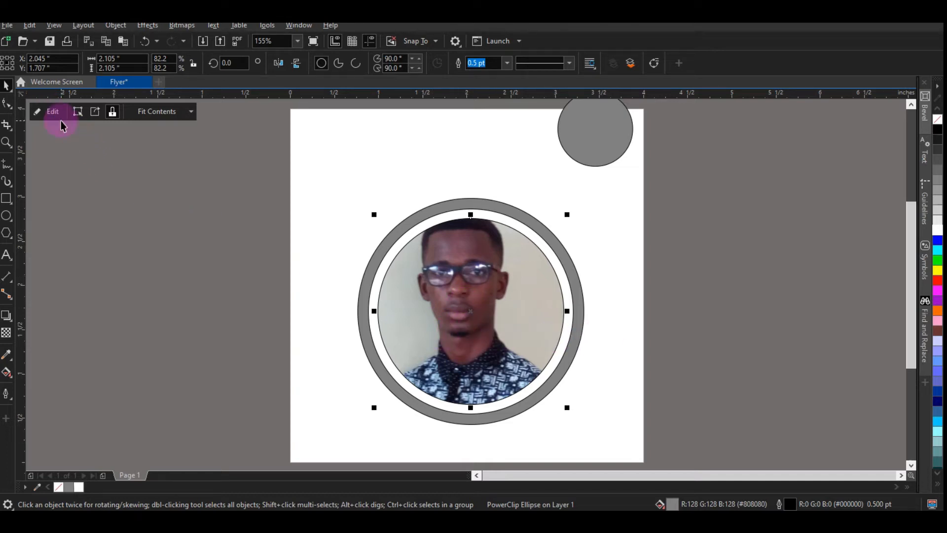
Step: Edit the PowerClip contents and scale the photo down to about 70% inside the circle
{"action": "left_click", "coordinate": [49, 111]}
{"action": "left_click", "coordinate": [539, 274]}
{"action": "left_click", "coordinate": [609, 262]}
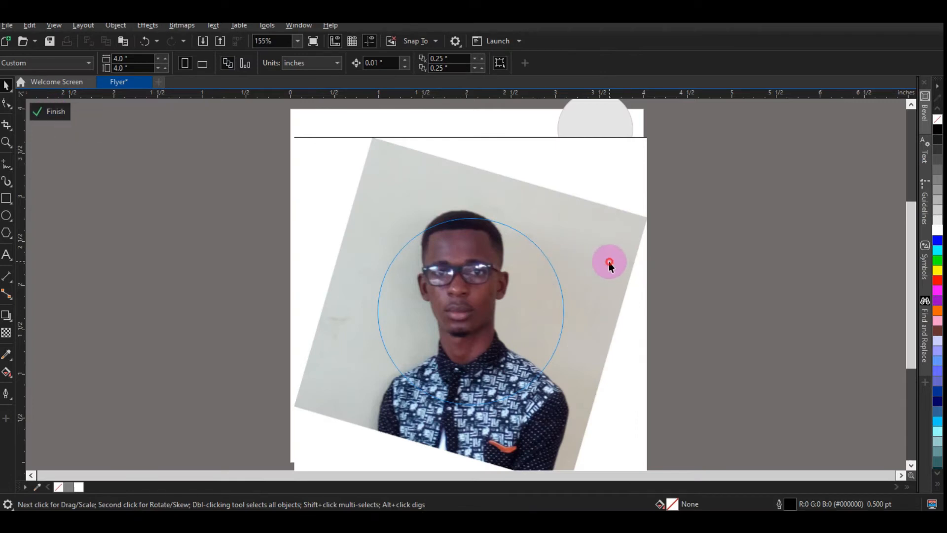
{"action": "left_click_drag", "start_coordinate": [652, 132], "coordinate": [653, 132]}
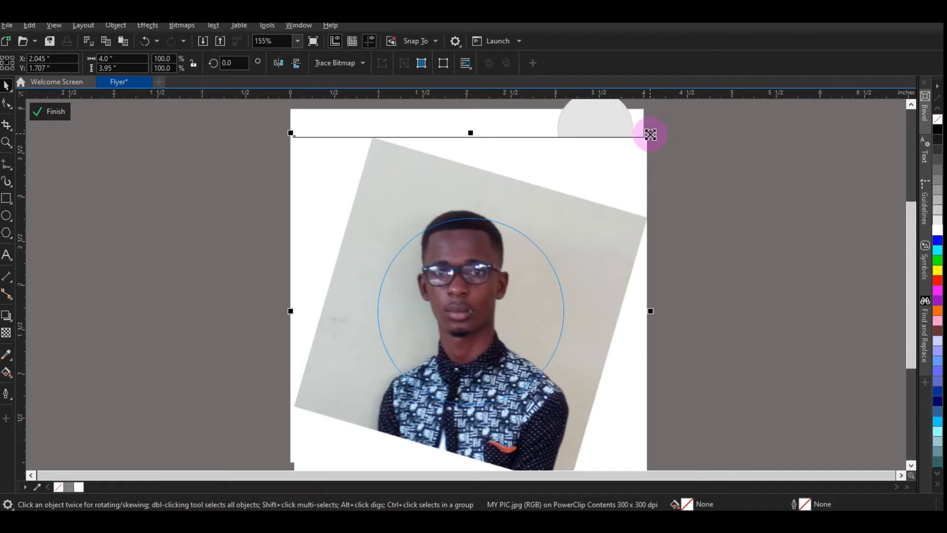
{"action": "left_click_drag", "start_coordinate": [650, 132], "coordinate": [603, 176]}
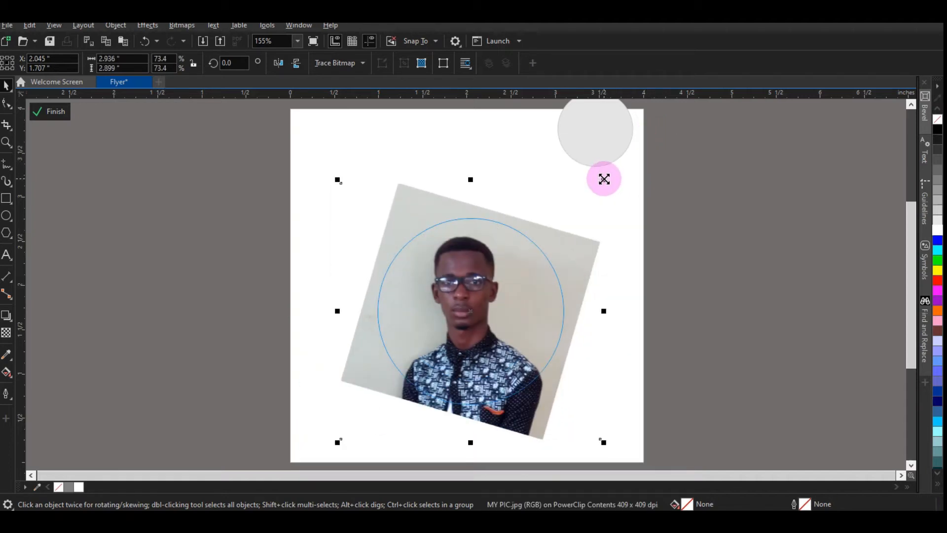
{"action": "left_click_drag", "start_coordinate": [337, 179], "coordinate": [343, 185]}
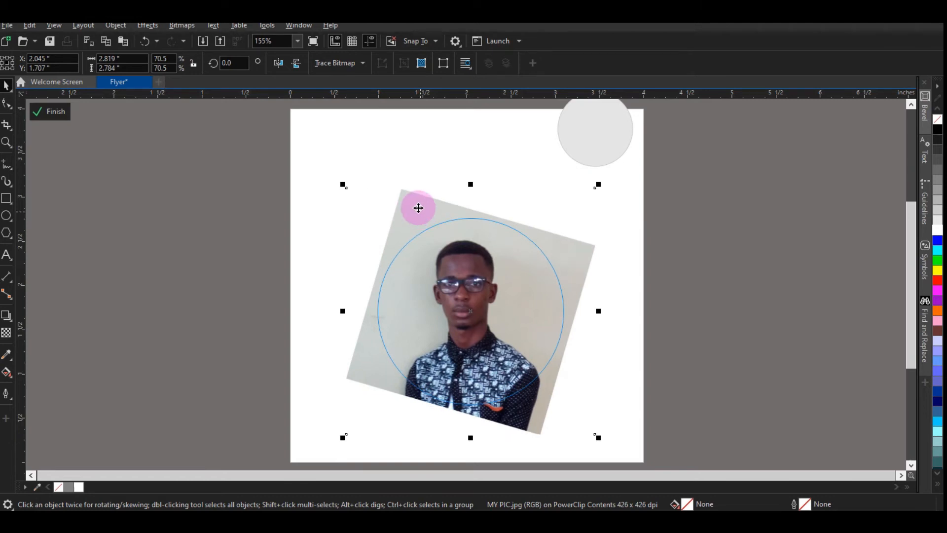
Step: Mirror the photo horizontally, nudge it into place, and finish editing the PowerClip
{"action": "left_click", "coordinate": [274, 65]}
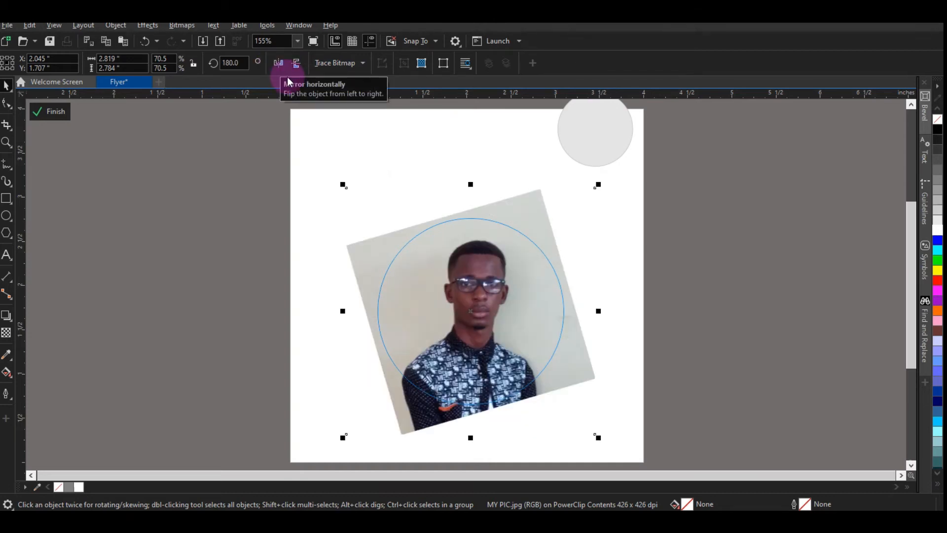
{"action": "left_click_drag", "start_coordinate": [520, 285], "coordinate": [513, 284]}
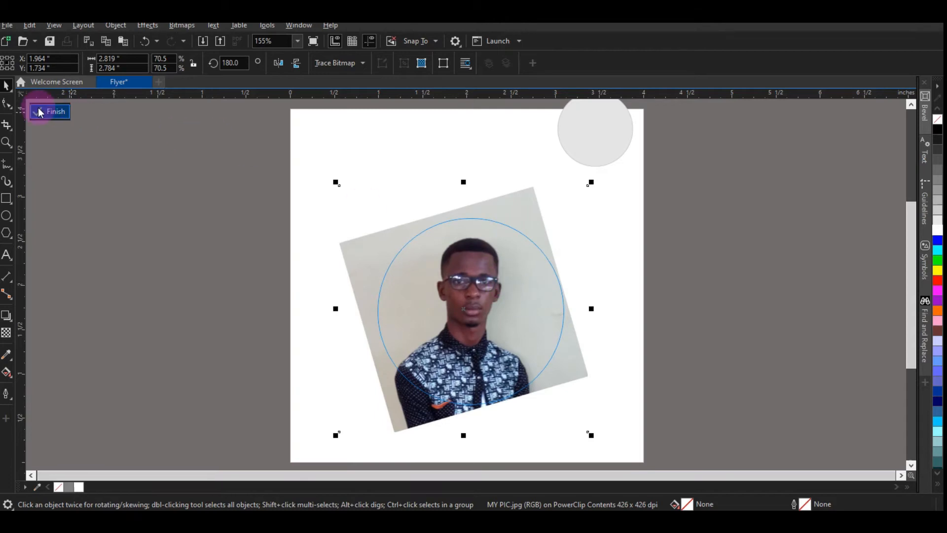
{"action": "left_click", "coordinate": [55, 112]}
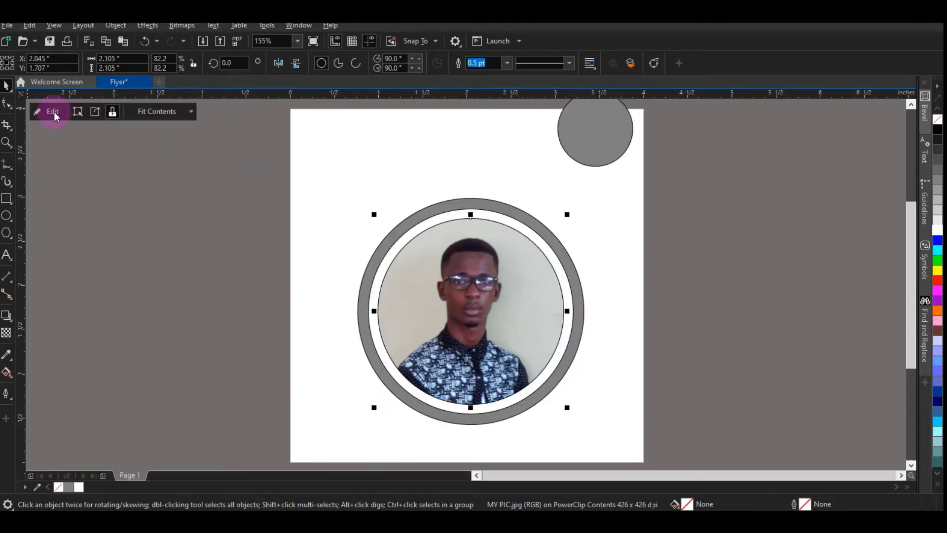
Step: Add a drop shadow to the white middle ring circle, pulling it downward from the top edge
{"action": "left_click", "coordinate": [266, 124]}
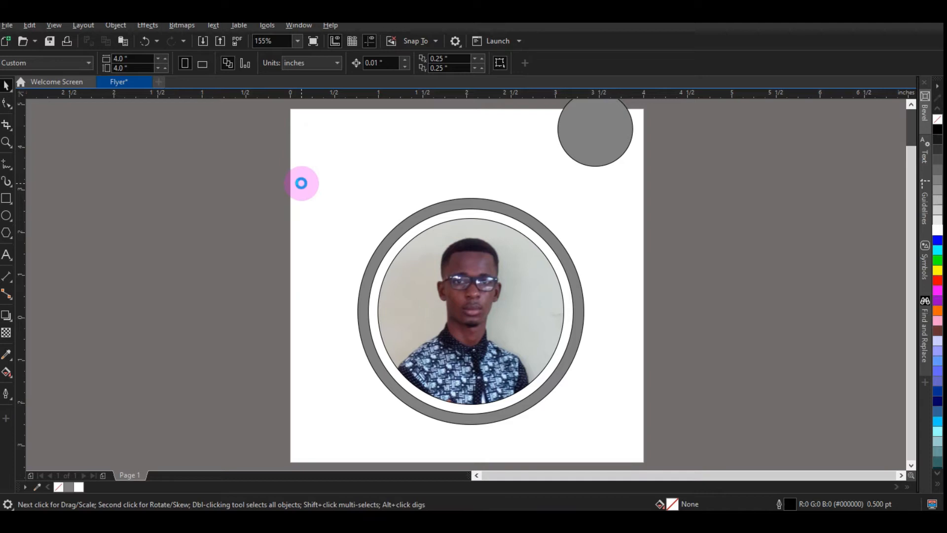
{"action": "scroll", "coordinate": [301, 185], "scroll_direction": "down", "scroll_amount": 3}
{"action": "scroll", "coordinate": [397, 279], "scroll_direction": "up", "scroll_amount": 3}
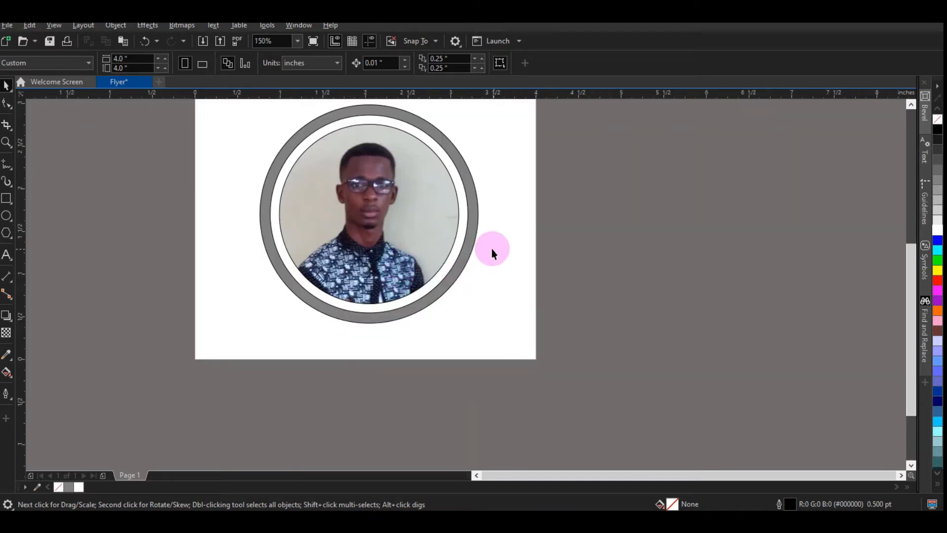
{"action": "left_click", "coordinate": [465, 197]}
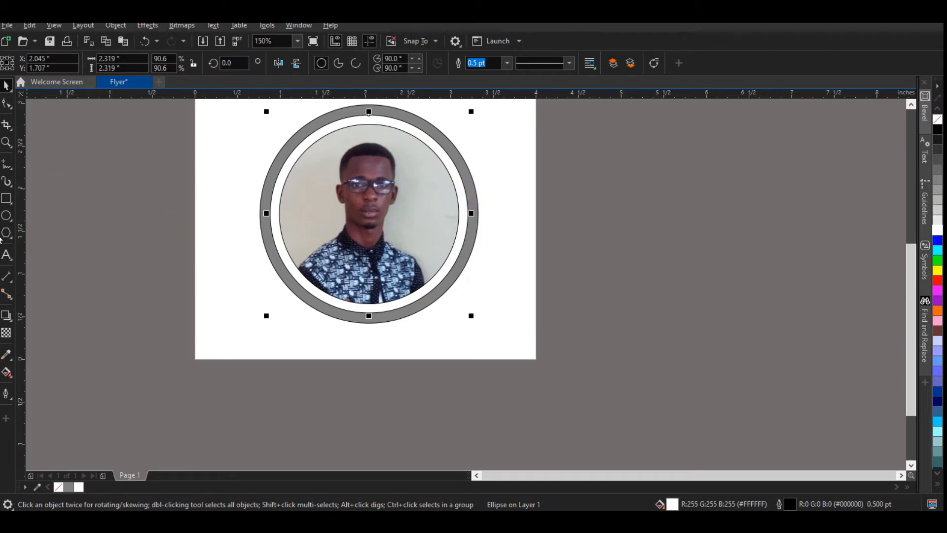
{"action": "left_click", "coordinate": [7, 316]}
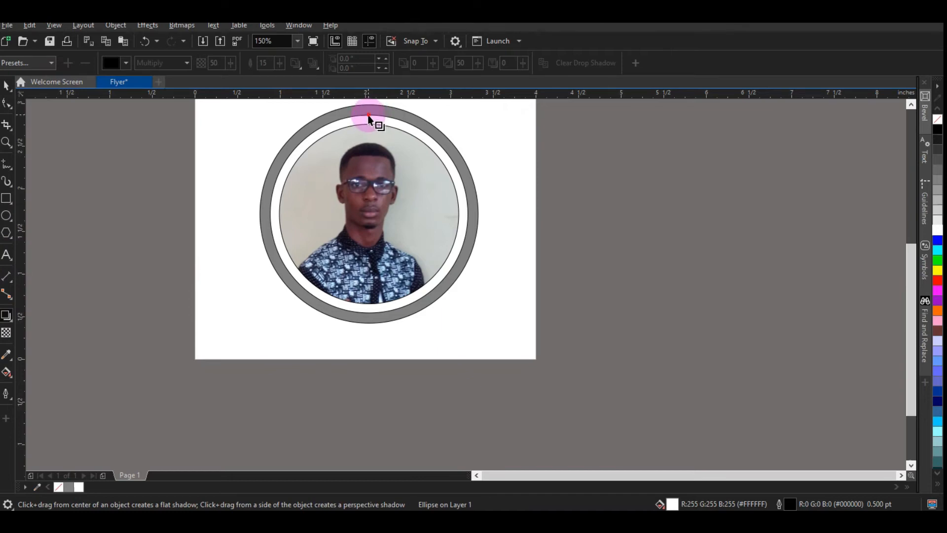
{"action": "left_click_drag", "start_coordinate": [369, 118], "coordinate": [368, 312]}
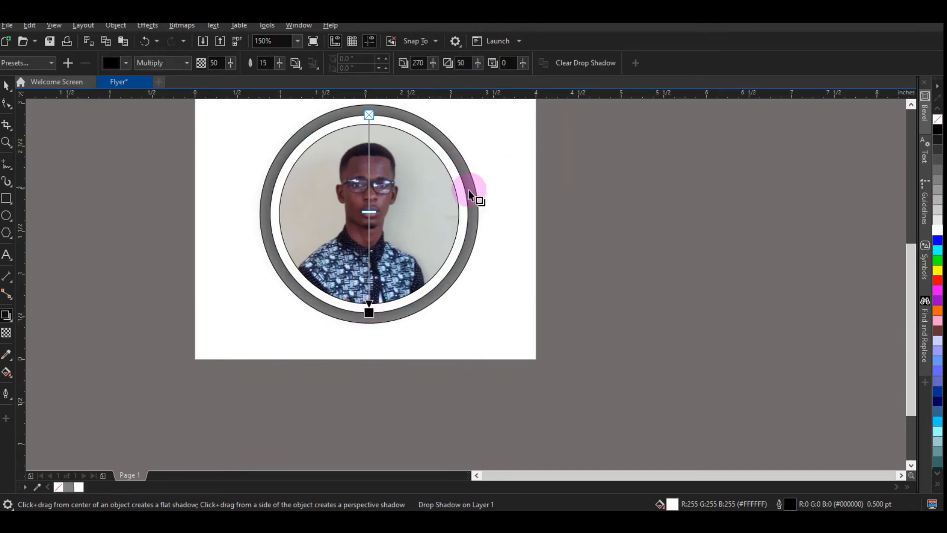
{"action": "left_click", "coordinate": [6, 85]}
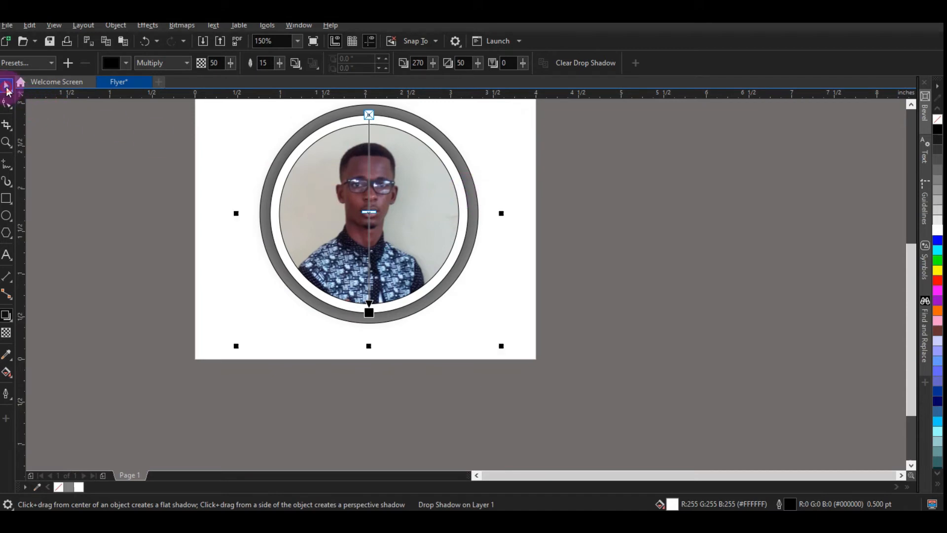
Step: Draw a thin rectangle about 1.5 x 0.17 inch below the small top circle and fill it with 50% grey
{"action": "left_click_drag", "start_coordinate": [911, 322], "coordinate": [904, 275]}
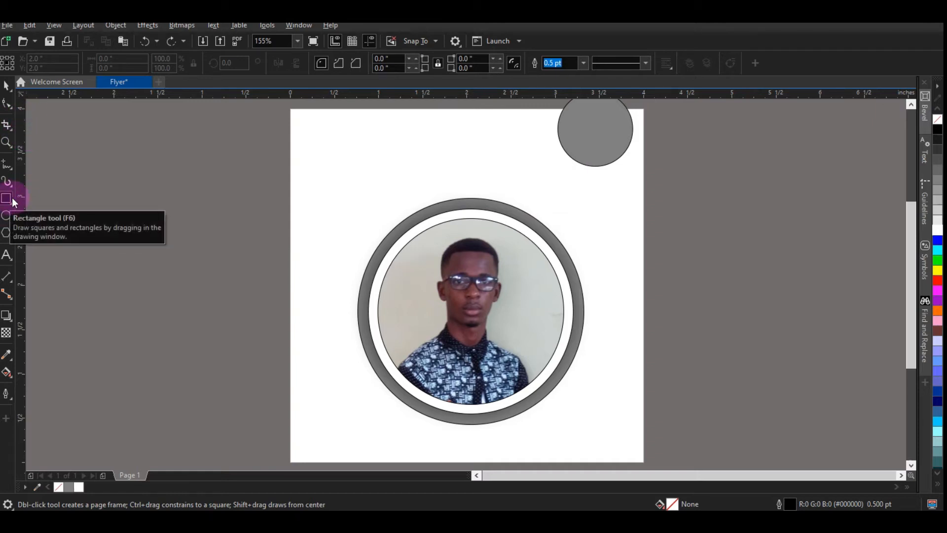
{"action": "left_click_drag", "start_coordinate": [493, 158], "coordinate": [625, 174]}
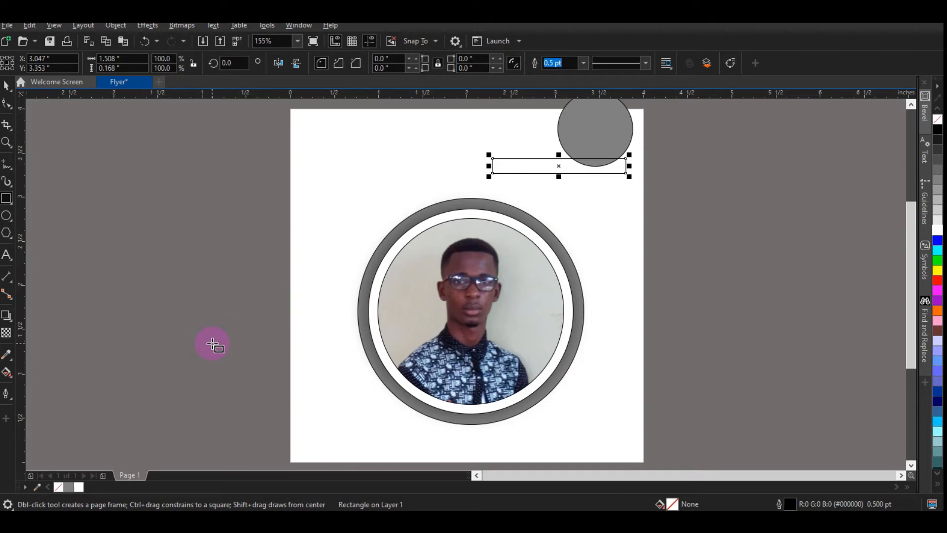
{"action": "left_click", "coordinate": [69, 487]}
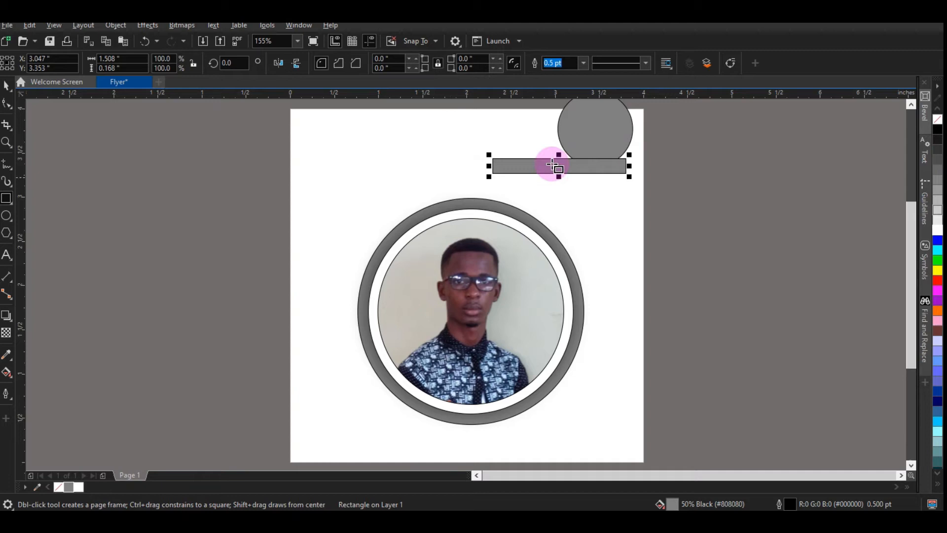
Step: Rotate the rectangle about 48° and position it as a bar linking the small circle to the frame
{"action": "left_click", "coordinate": [6, 88]}
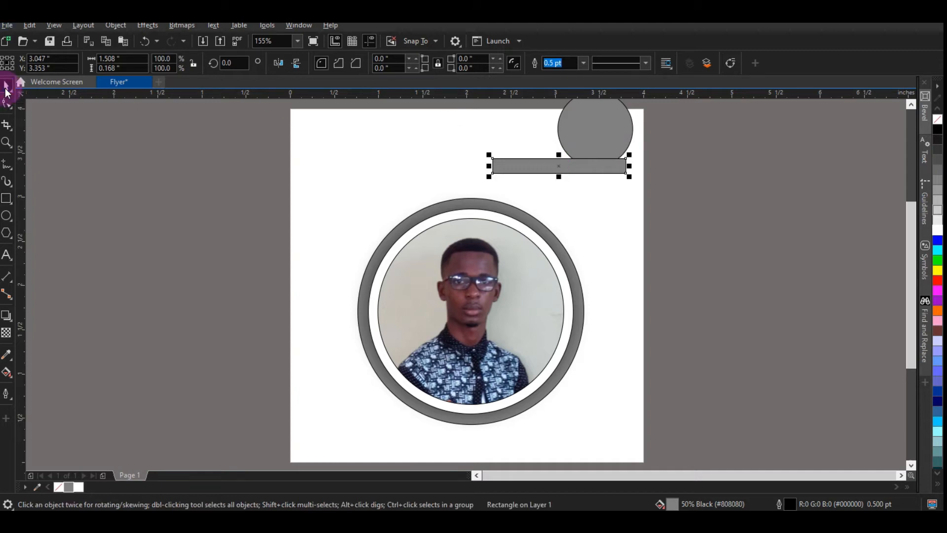
{"action": "left_click", "coordinate": [594, 169]}
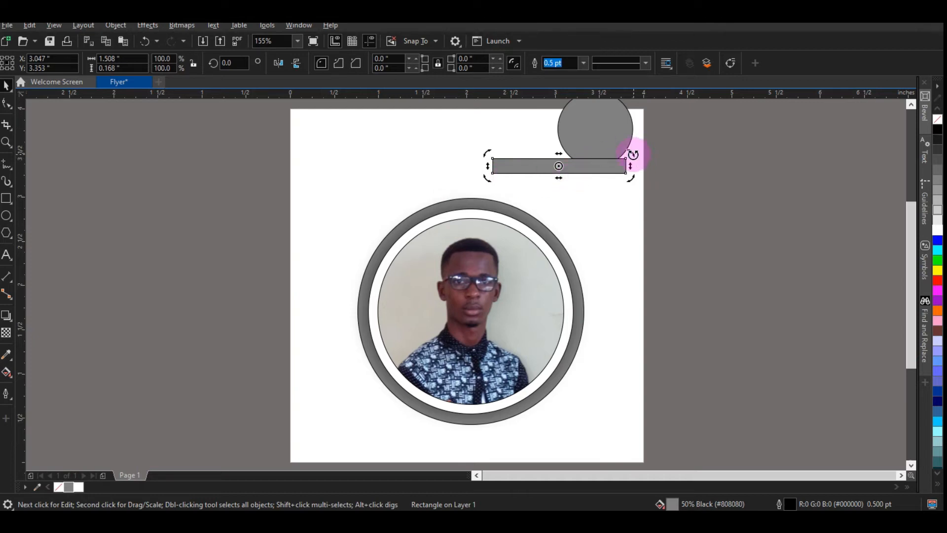
{"action": "left_click_drag", "start_coordinate": [631, 151], "coordinate": [590, 119]}
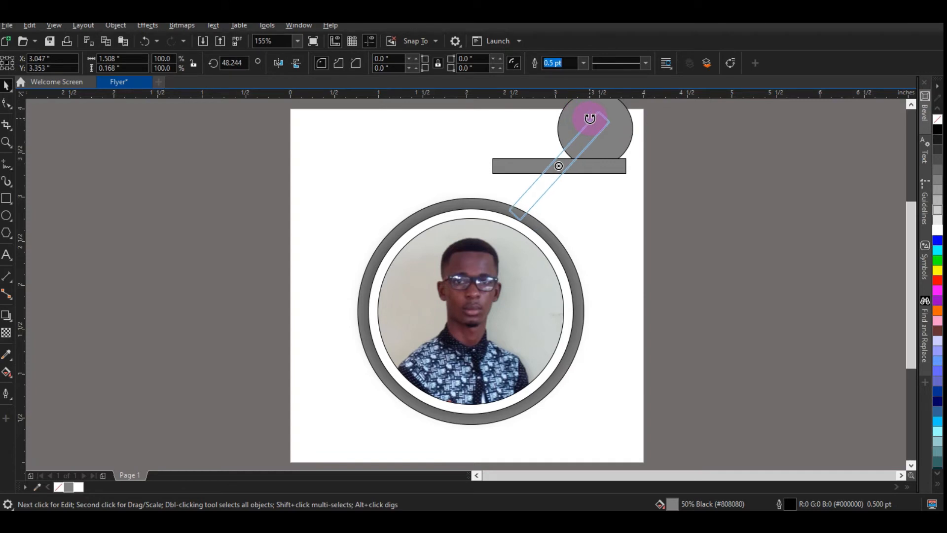
{"action": "left_click_drag", "start_coordinate": [589, 119], "coordinate": [587, 140]}
Step: Send the connecting bar to the back behind the circles
{"action": "left_click", "coordinate": [663, 154]}
{"action": "left_click", "coordinate": [601, 140]}
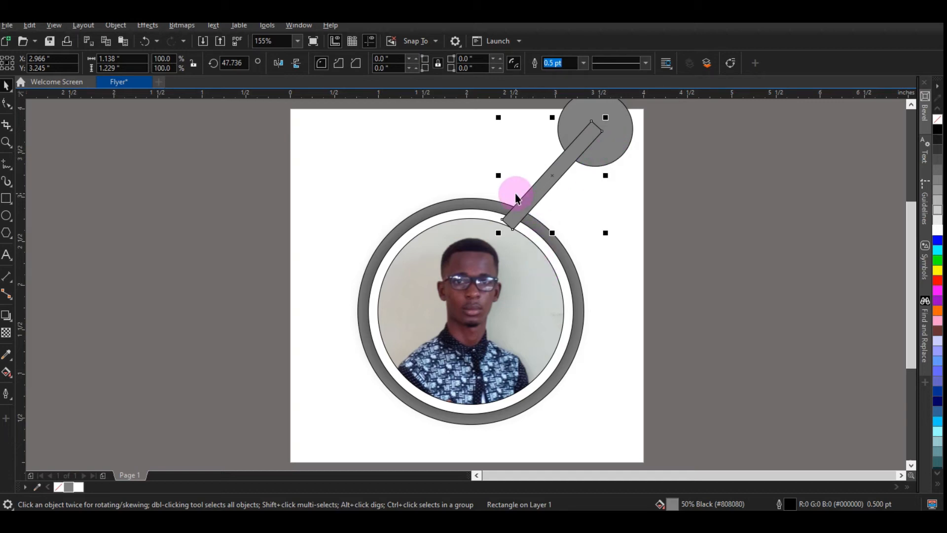
{"action": "key", "text": "shift+Page_Down"}
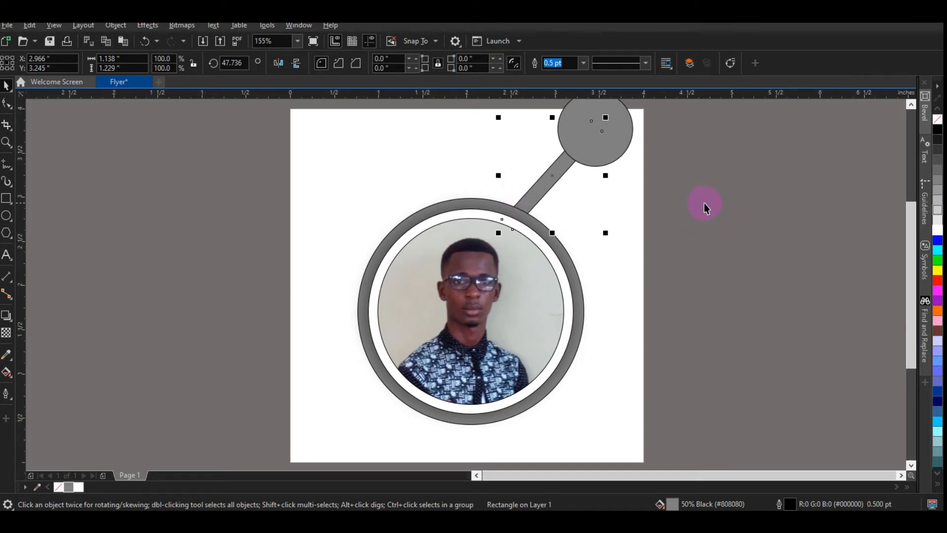
Step: Create a smaller concentric copy about 0.59 inch inside the small top circle and fill it dark purple
{"action": "left_click", "coordinate": [665, 197]}
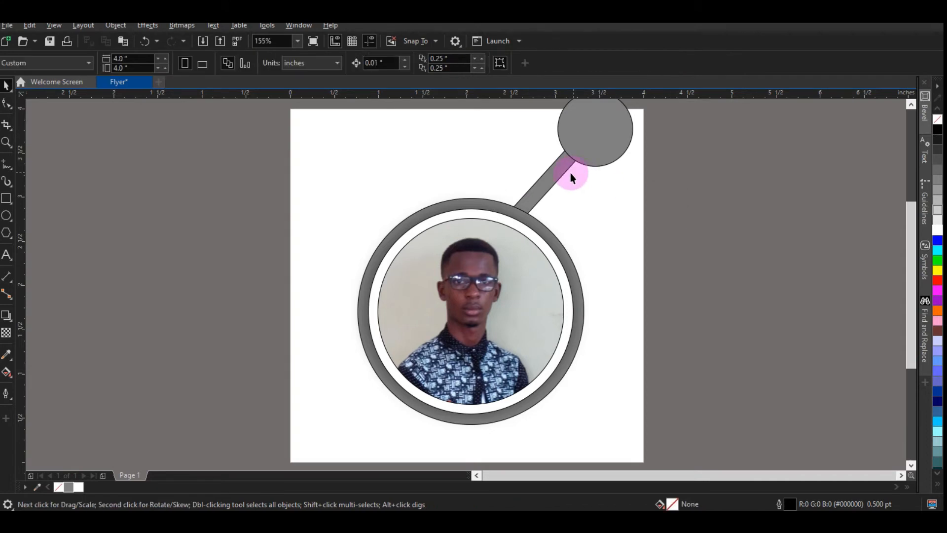
{"action": "left_click", "coordinate": [591, 154]}
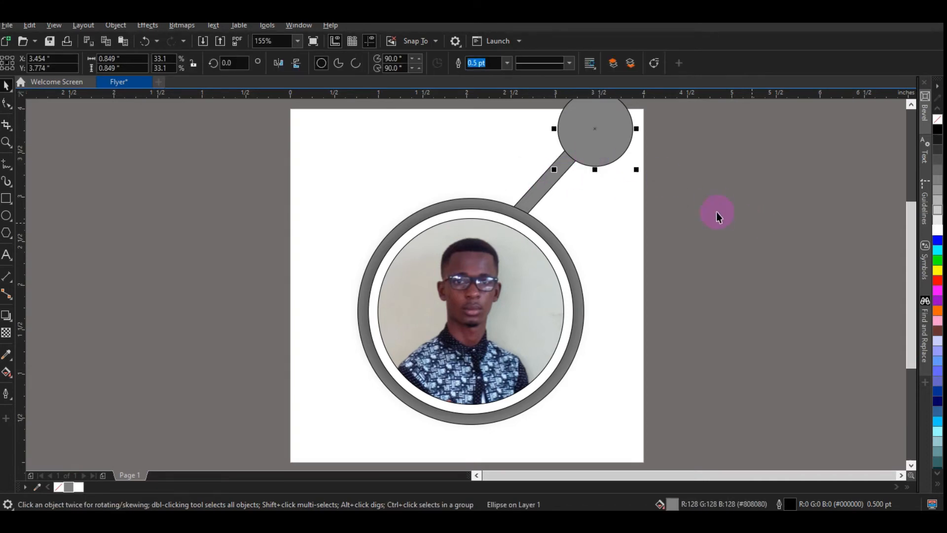
{"action": "left_click", "coordinate": [617, 186]}
{"action": "left_click", "coordinate": [592, 129]}
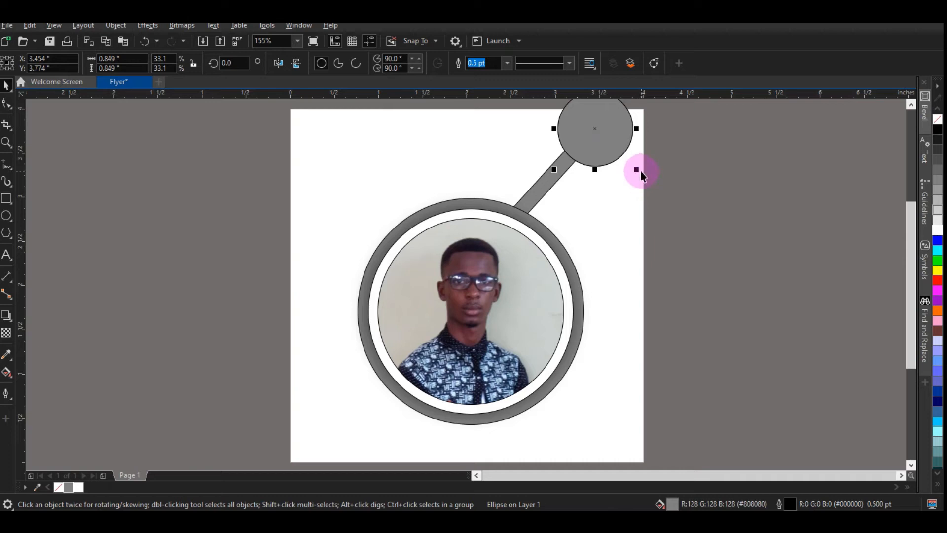
{"action": "left_click_drag", "start_coordinate": [634, 170], "coordinate": [625, 162]}
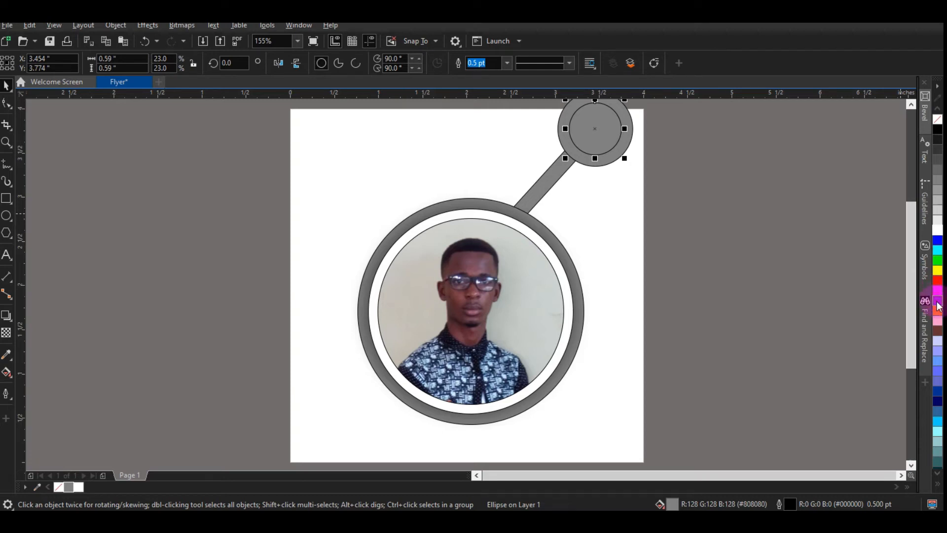
{"action": "left_click", "coordinate": [936, 302]}
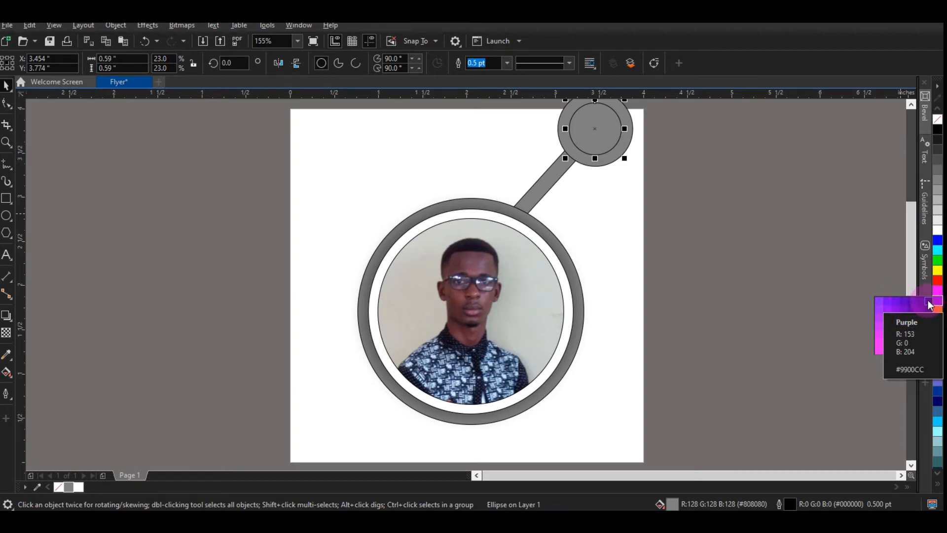
{"action": "left_click", "coordinate": [928, 304]}
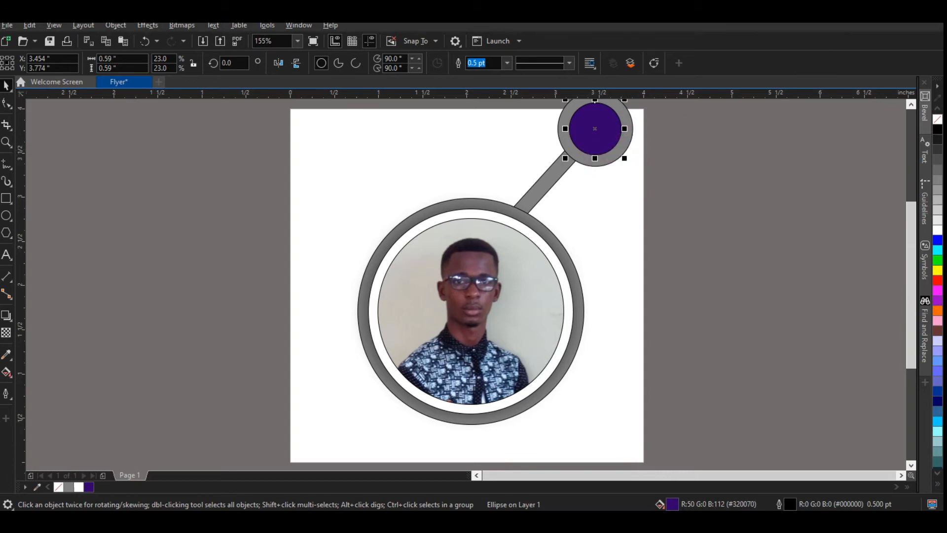
Step: Duplicate the grey small circle, place the copy beside the frame's right edge, and scale it slightly smaller
{"action": "left_click", "coordinate": [606, 173]}
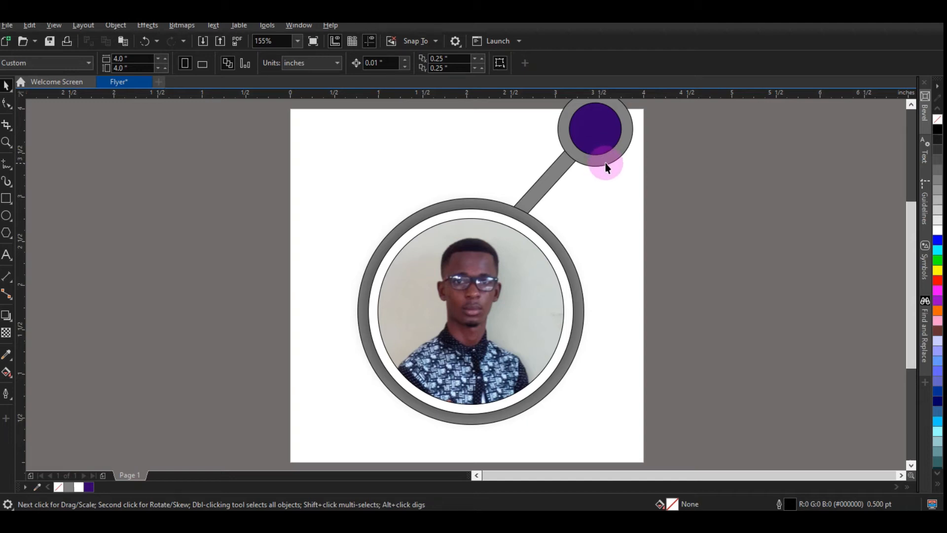
{"action": "left_click", "coordinate": [602, 163]}
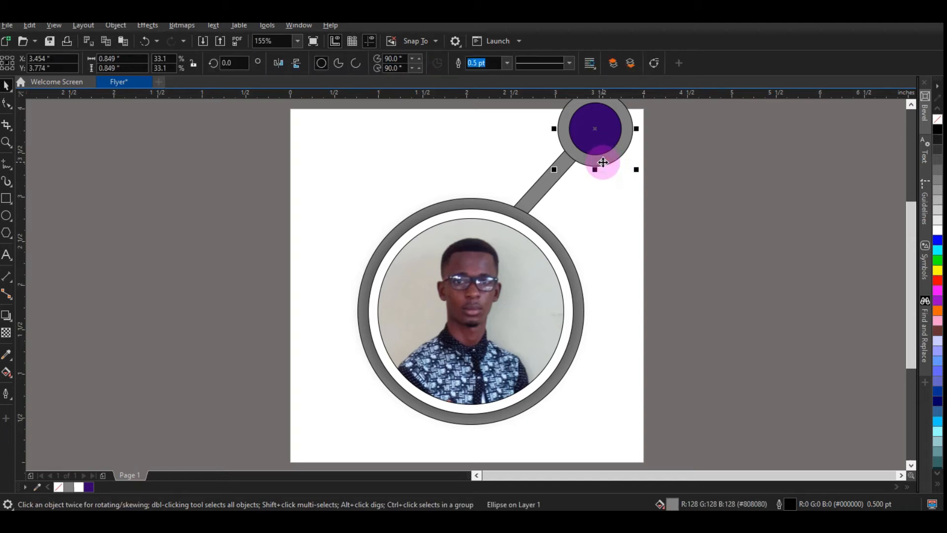
{"action": "key", "text": "Up"}
{"action": "key", "text": "Right"}
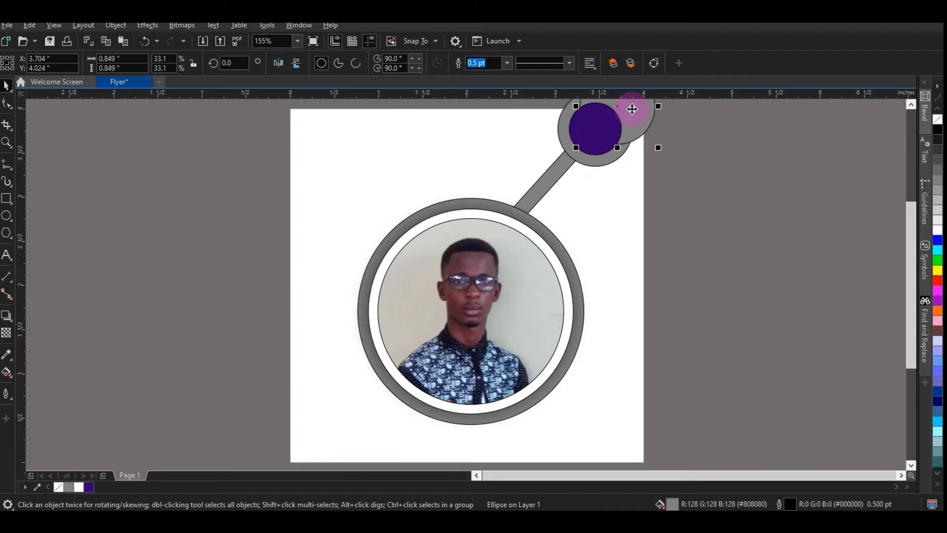
{"action": "left_click_drag", "start_coordinate": [636, 107], "coordinate": [616, 270]}
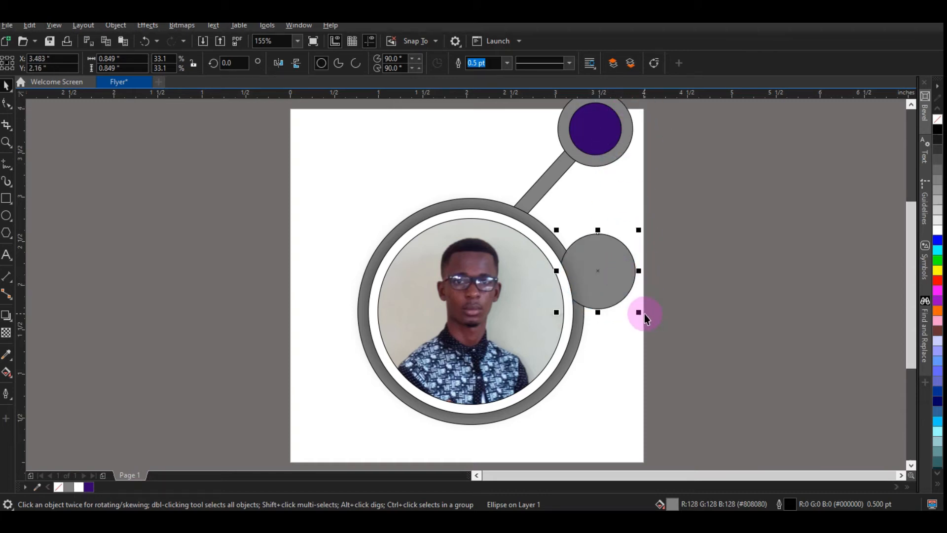
{"action": "left_click_drag", "start_coordinate": [637, 313], "coordinate": [624, 301]}
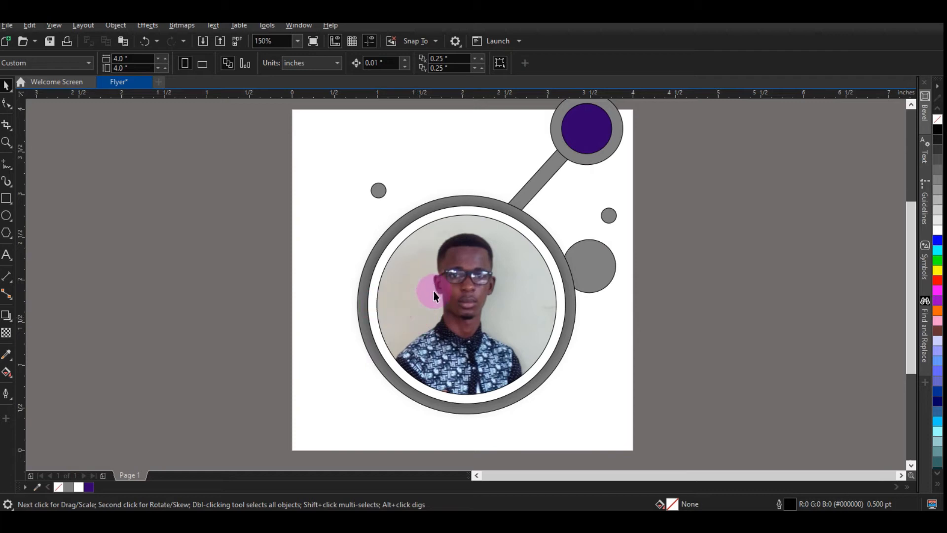
Step: Select all objects on the page and set their outline width to None
{"action": "left_click", "coordinate": [446, 289]}
{"action": "key", "text": "ctrl+a"}
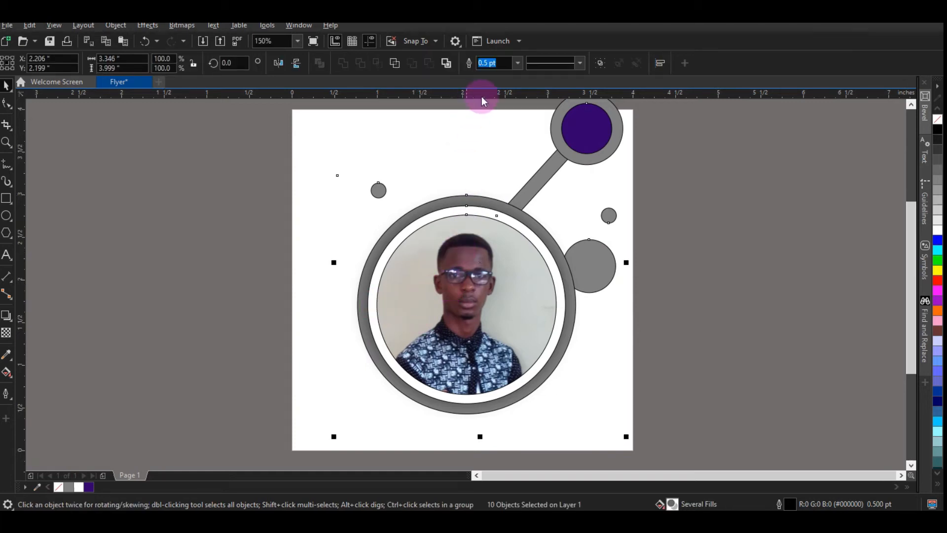
{"action": "left_click", "coordinate": [517, 64]}
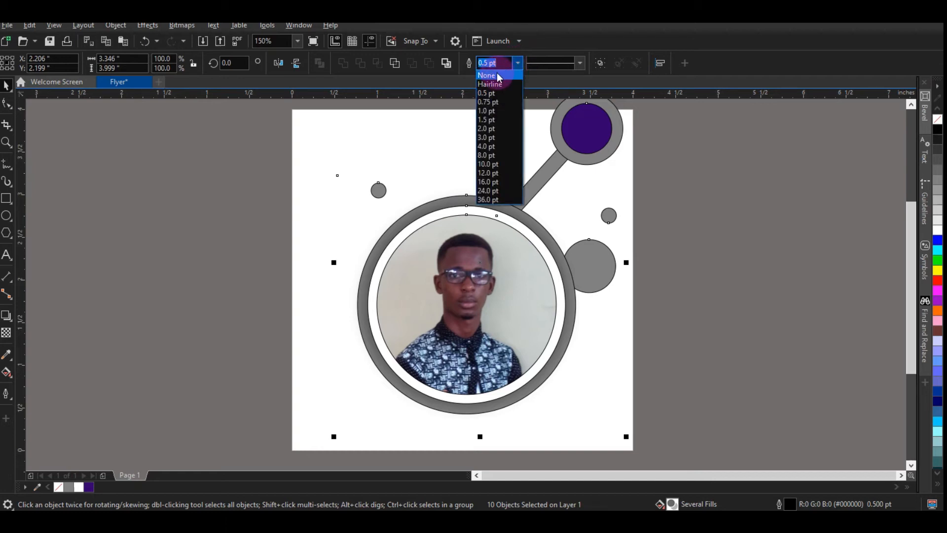
{"action": "left_click", "coordinate": [497, 75]}
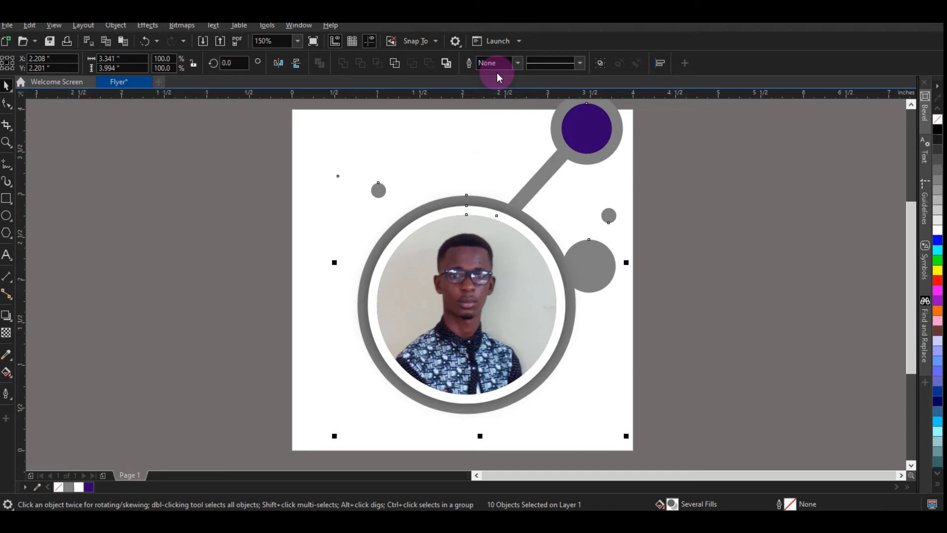
Step: Draw a rectangle about 0.95 by 1.13 inch overlapping the photo frame's lower right edge
{"action": "left_click", "coordinate": [5, 200]}
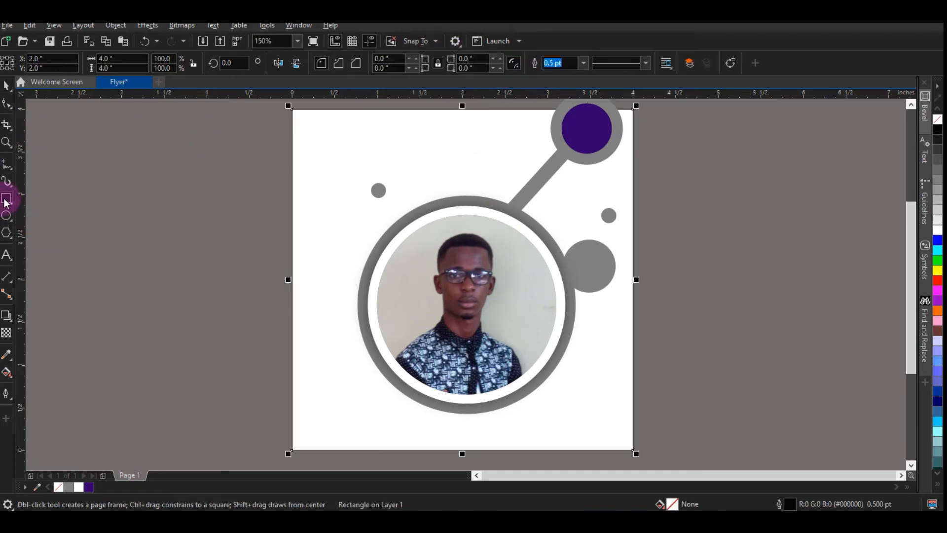
{"action": "left_click_drag", "start_coordinate": [514, 316], "coordinate": [587, 410]}
{"action": "left_click_drag", "start_coordinate": [590, 363], "coordinate": [595, 360]}
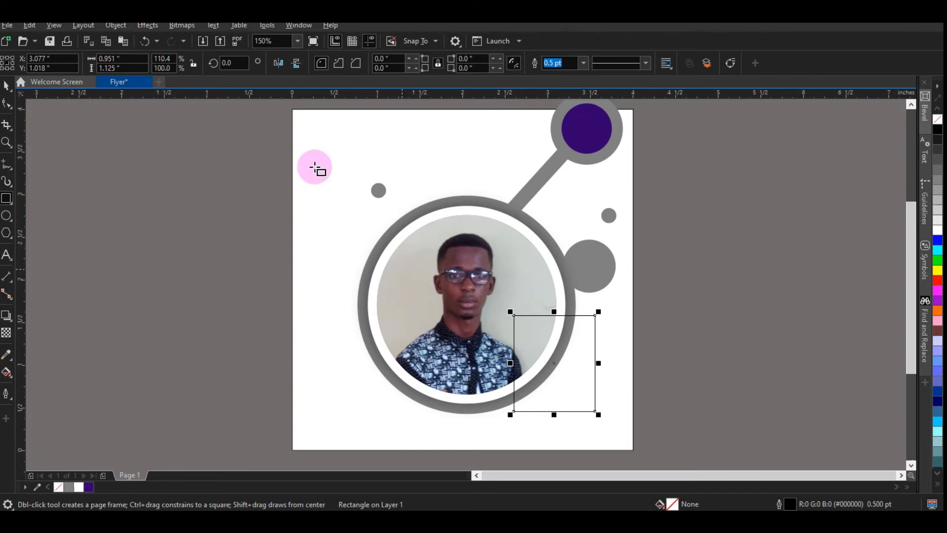
Step: Import the istockphoto award nomination image from Downloads and place it beside the page
{"action": "left_click", "coordinate": [203, 42]}
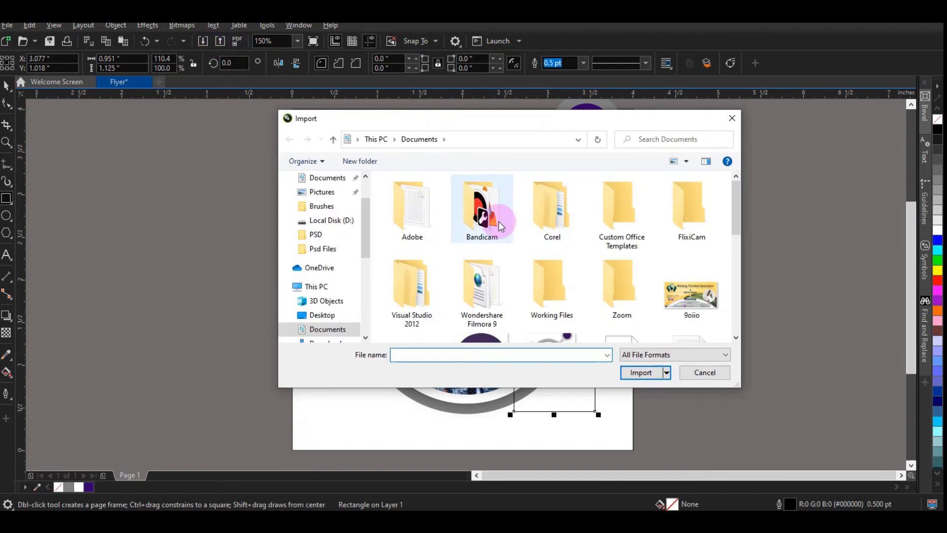
{"action": "scroll", "coordinate": [355, 239], "scroll_direction": "down", "scroll_amount": 1}
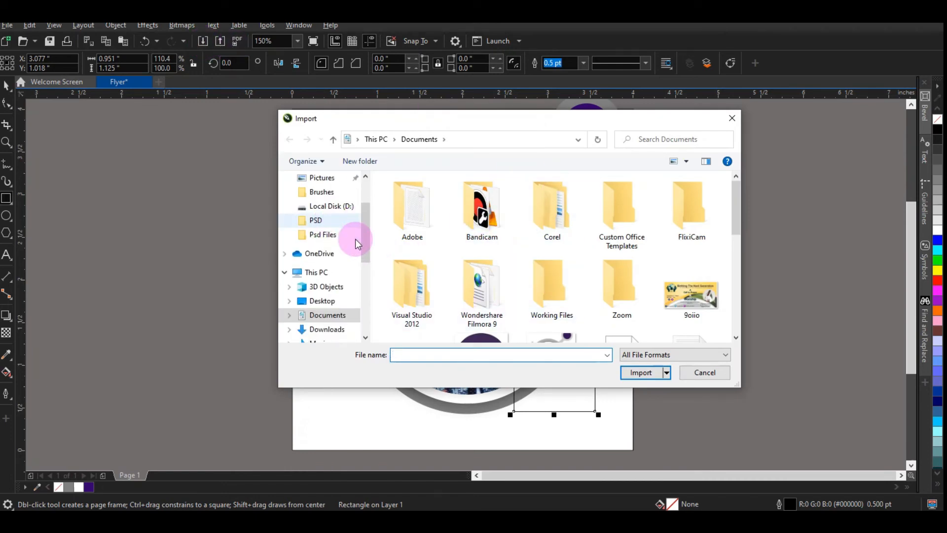
{"action": "left_click", "coordinate": [326, 329]}
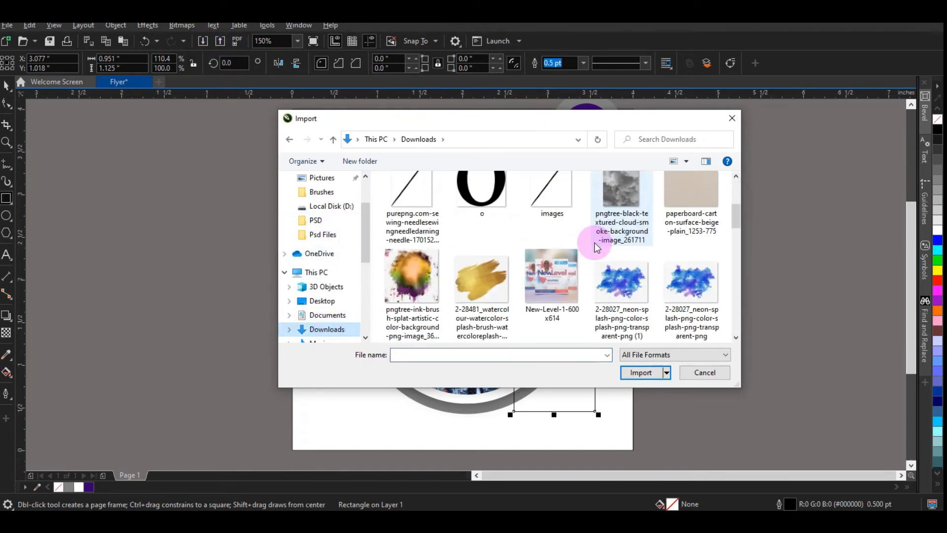
{"action": "scroll", "coordinate": [606, 247], "scroll_direction": "down", "scroll_amount": 2}
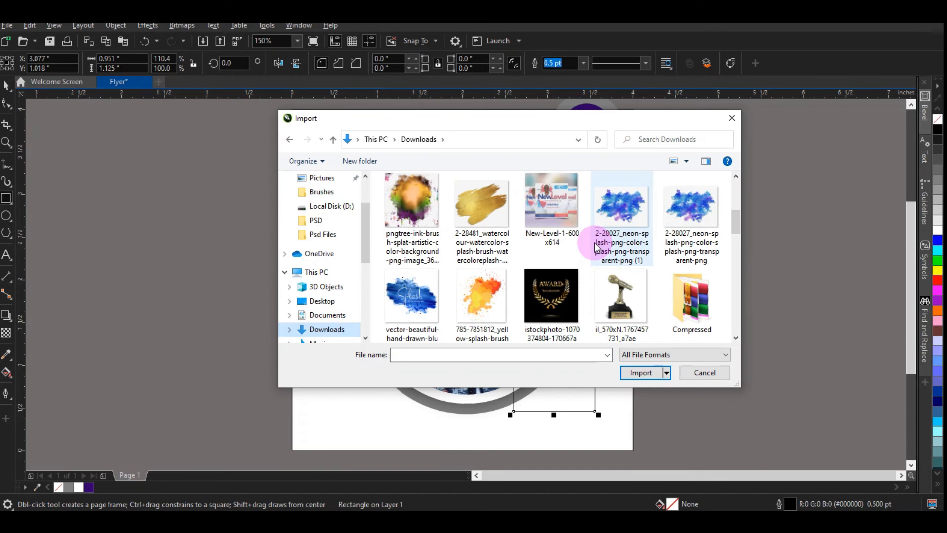
{"action": "left_click", "coordinate": [552, 285]}
{"action": "left_click", "coordinate": [644, 372]}
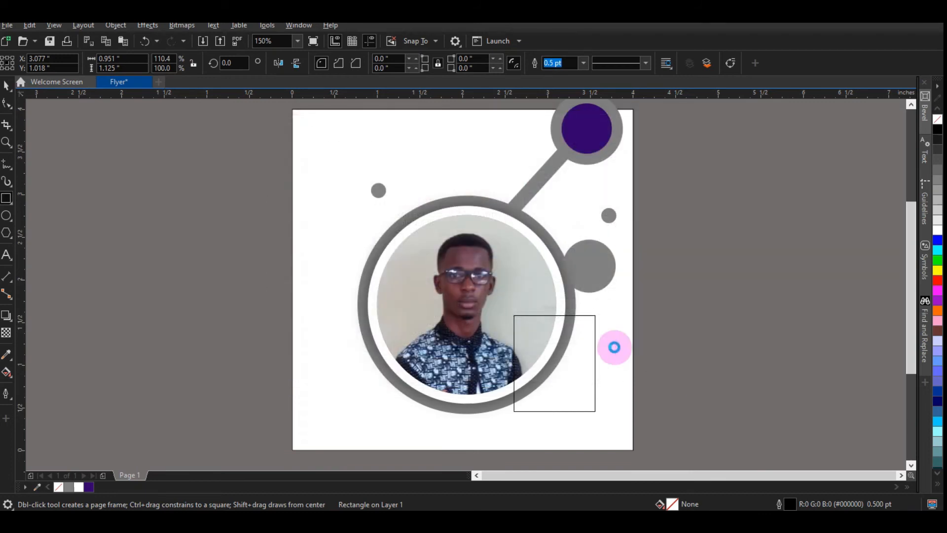
{"action": "left_click", "coordinate": [177, 176]}
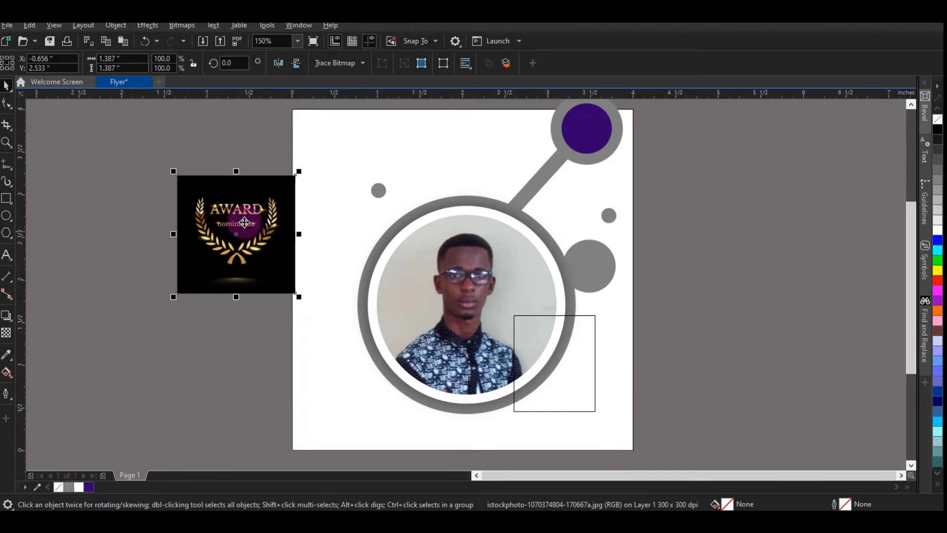
Step: Move the award image next to the rectangle and PowerClip it inside the rectangle
{"action": "left_click_drag", "start_coordinate": [278, 232], "coordinate": [673, 352]}
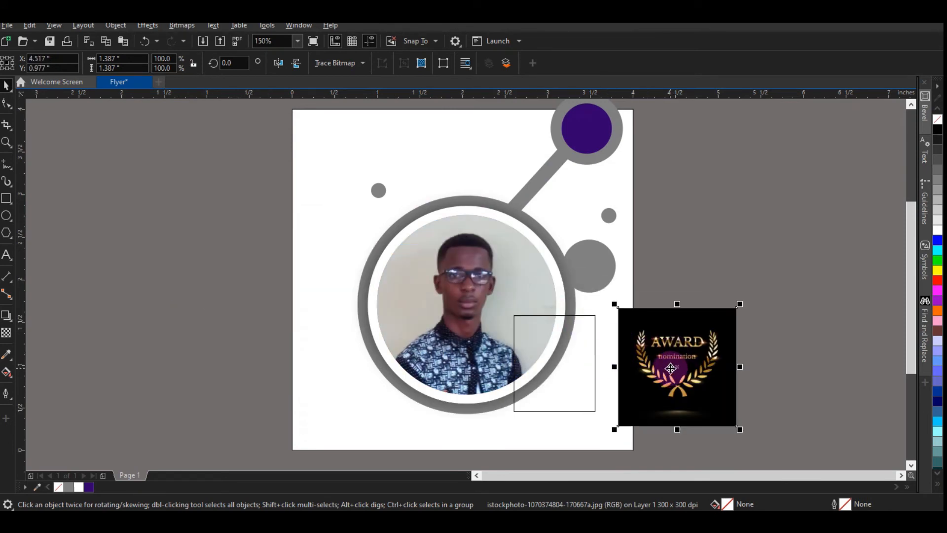
{"action": "right_click", "coordinate": [670, 368]}
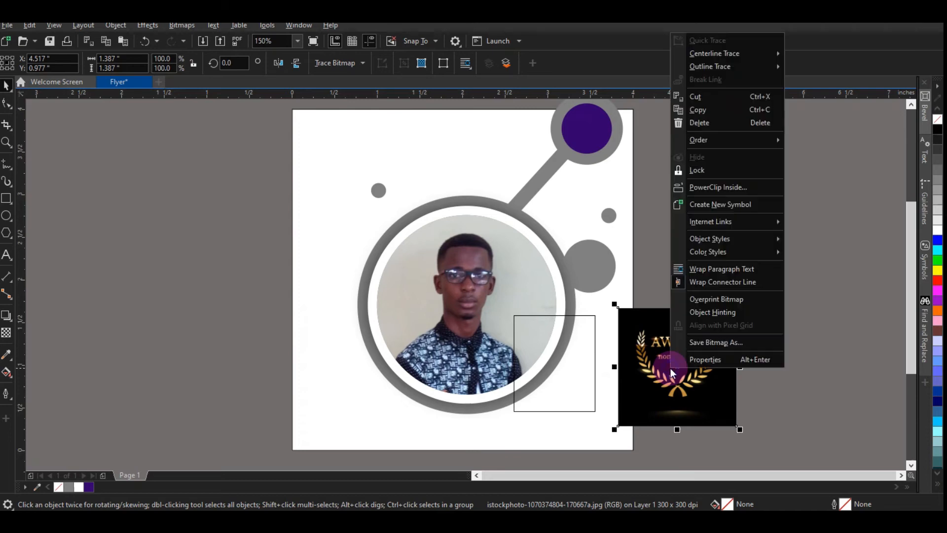
{"action": "left_click", "coordinate": [737, 187]}
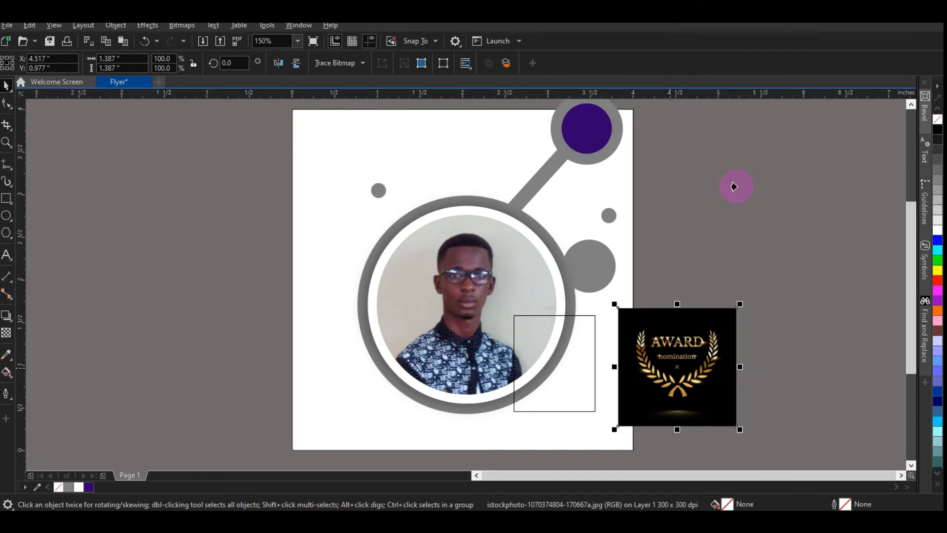
{"action": "left_click", "coordinate": [543, 371]}
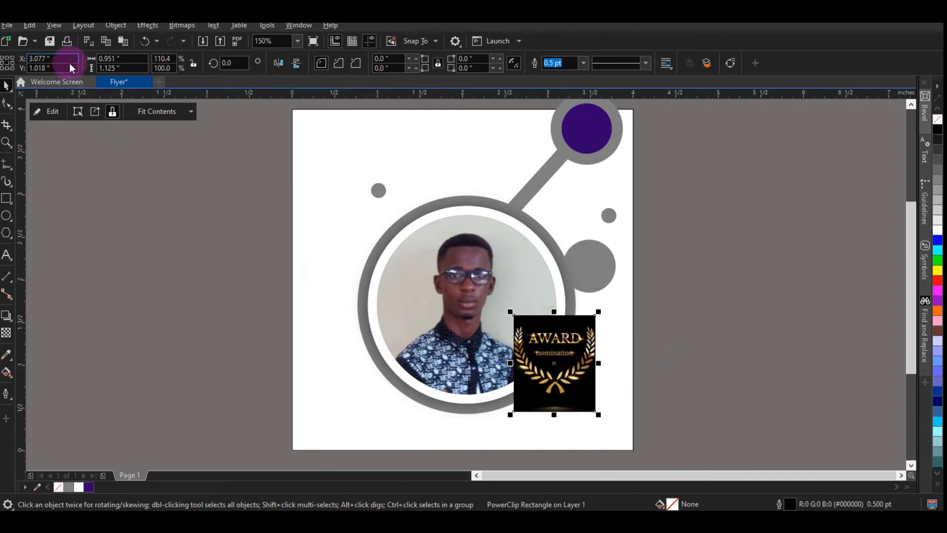
Step: Edit the PowerClip contents, scale the award image down to about 89% to fit, and finish editing
{"action": "left_click", "coordinate": [35, 113]}
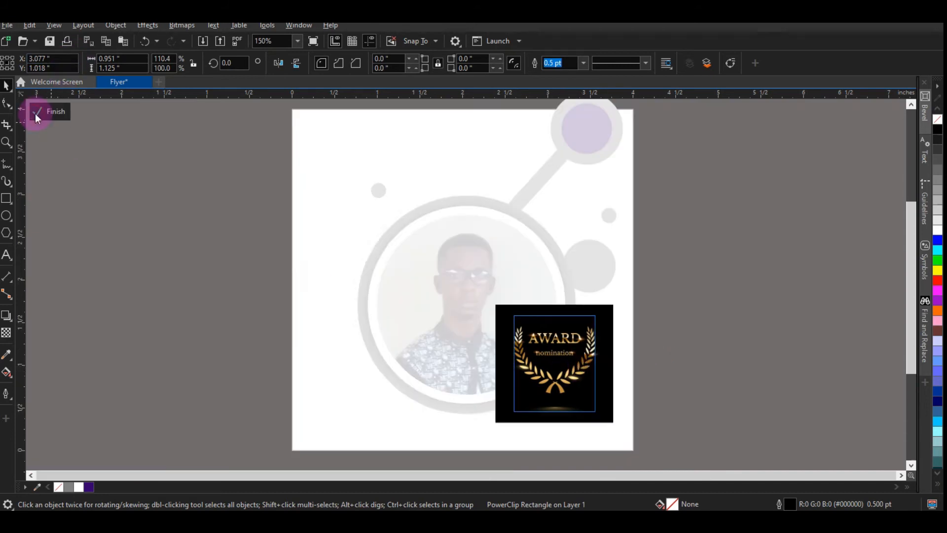
{"action": "left_click", "coordinate": [611, 315]}
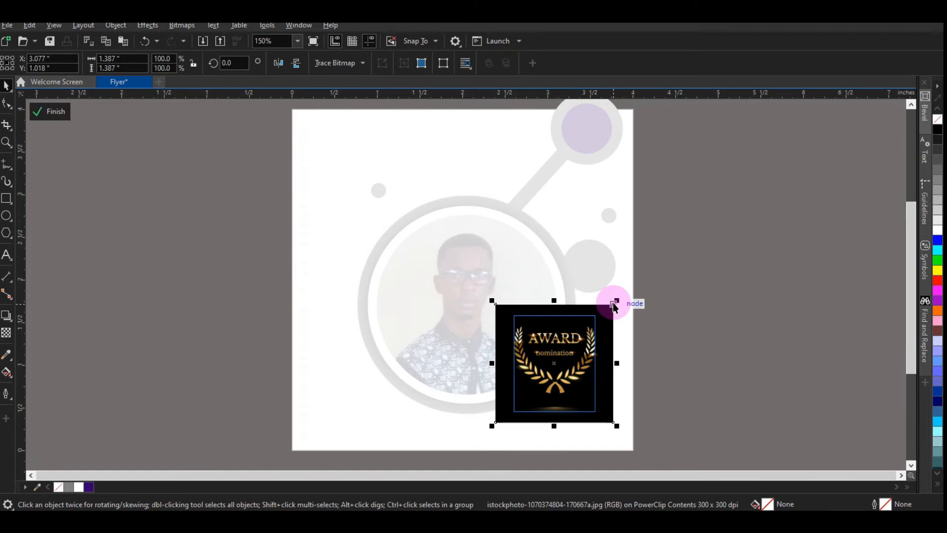
{"action": "left_click_drag", "start_coordinate": [617, 299], "coordinate": [610, 307]}
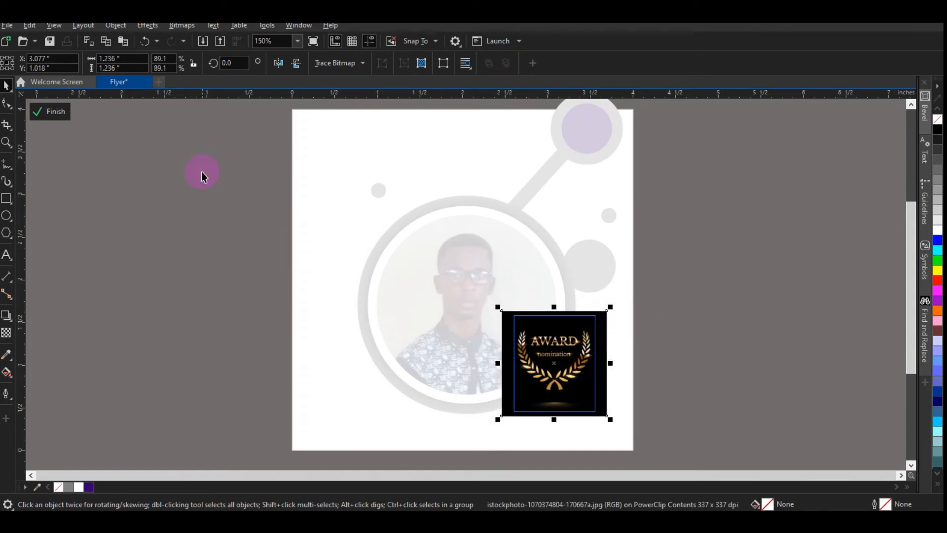
{"action": "left_click", "coordinate": [56, 112]}
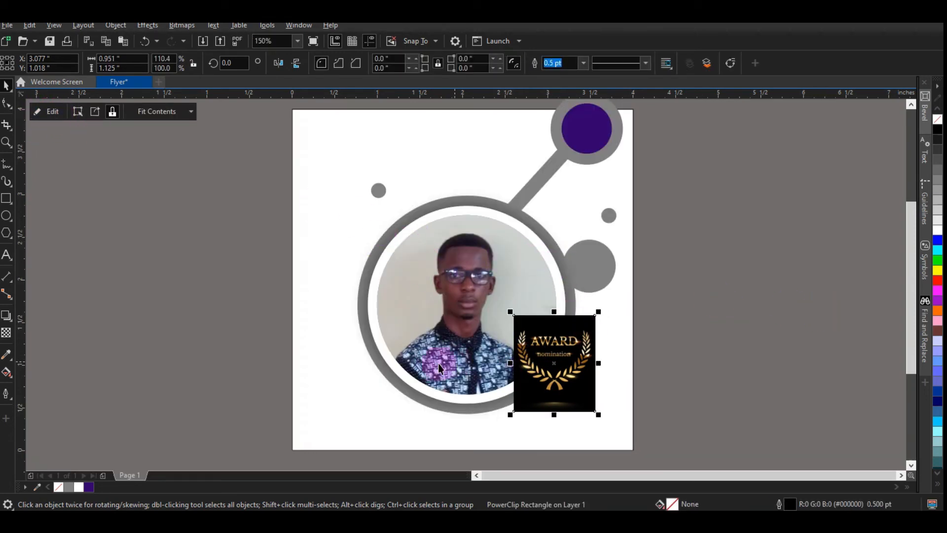
{"action": "left_click", "coordinate": [6, 255]}
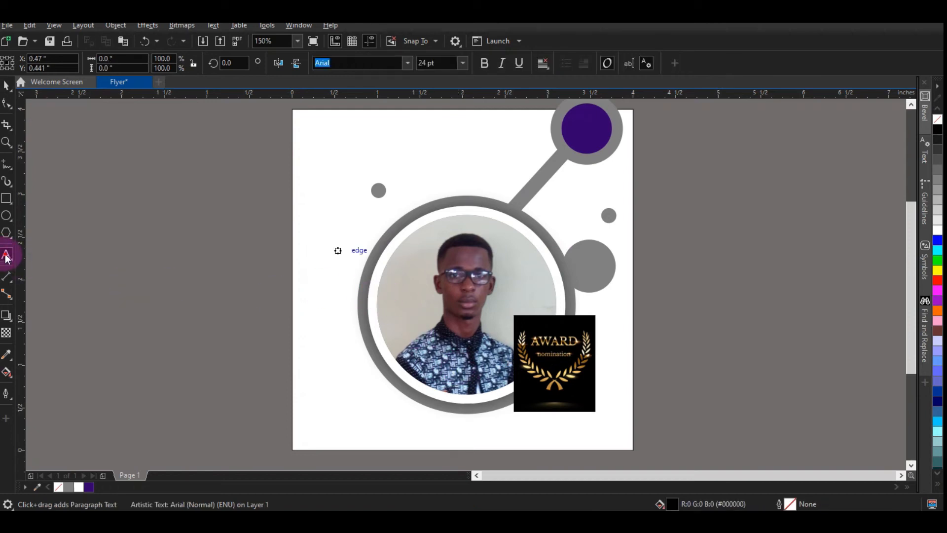
{"action": "key", "text": "ctrl+z"}
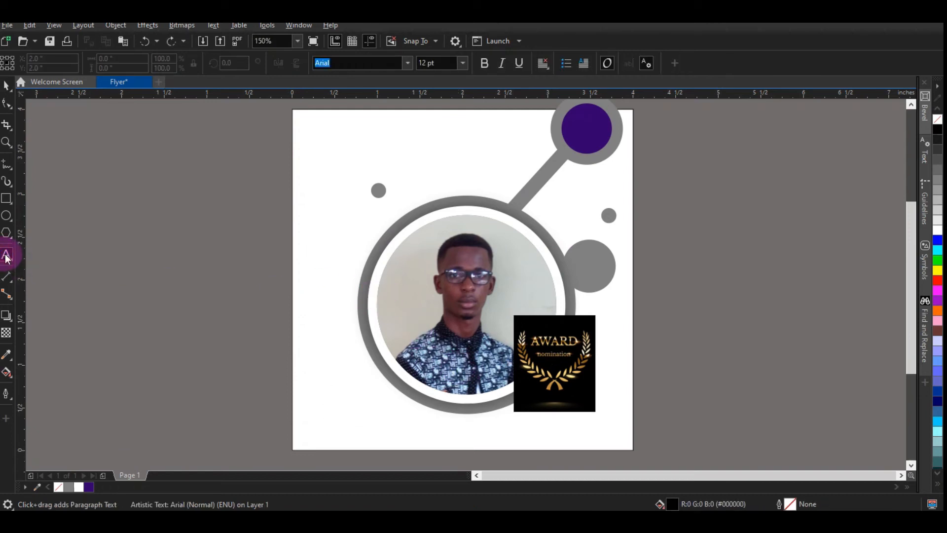
{"action": "left_click", "coordinate": [267, 391]}
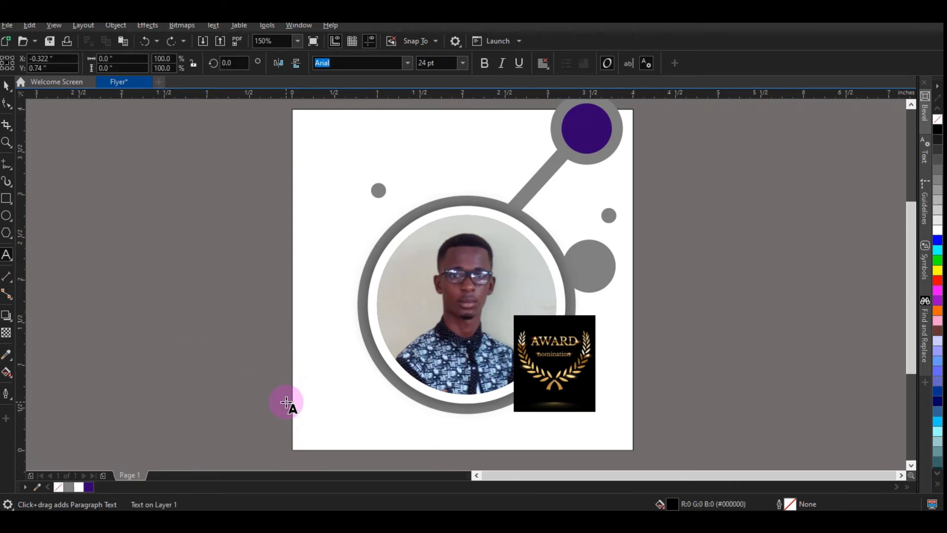
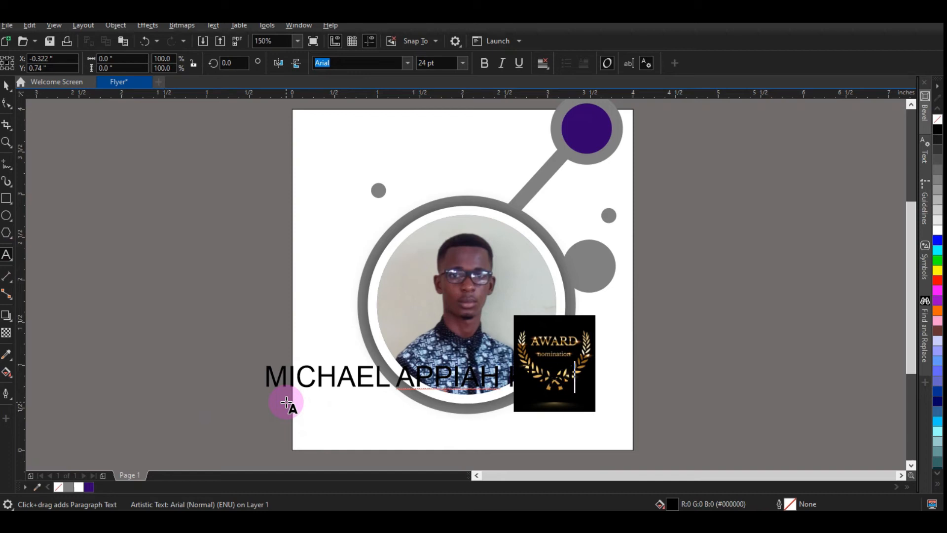
{"action": "left_click", "coordinate": [6, 86]}
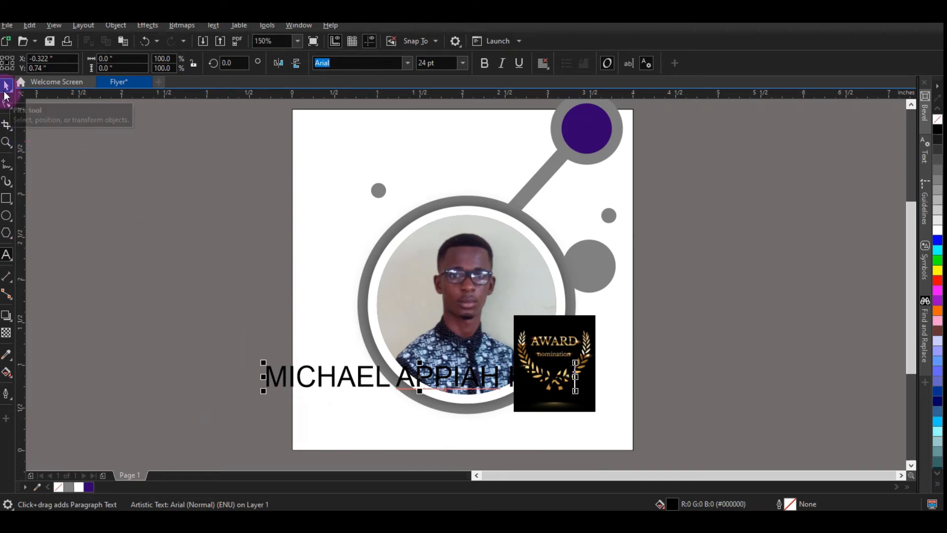
{"action": "left_click", "coordinate": [5, 92]}
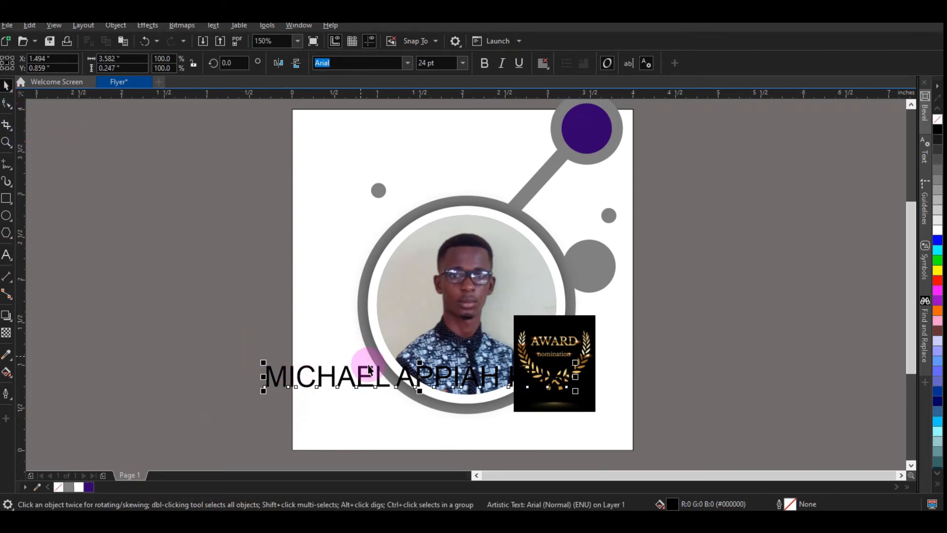
{"action": "left_click_drag", "start_coordinate": [373, 375], "coordinate": [433, 431]}
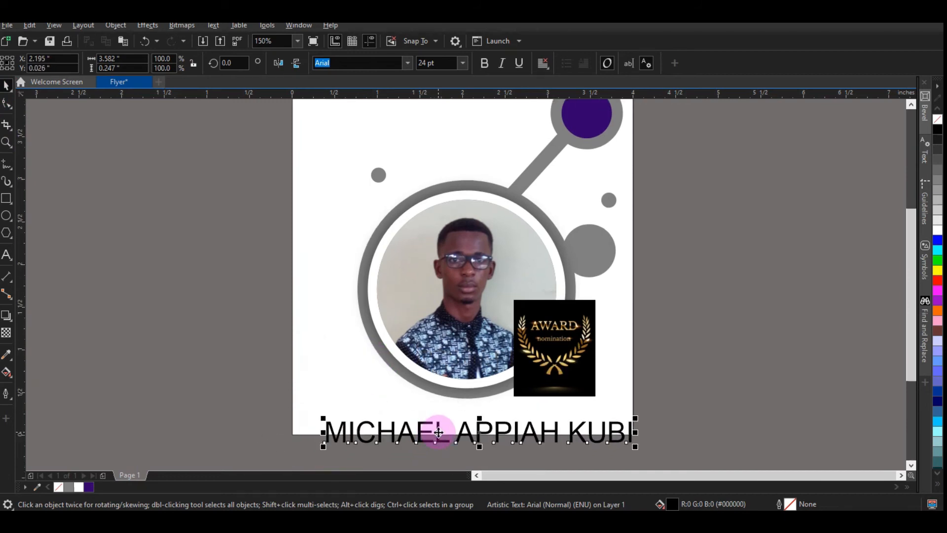
{"action": "left_click_drag", "start_coordinate": [483, 432], "coordinate": [418, 430]}
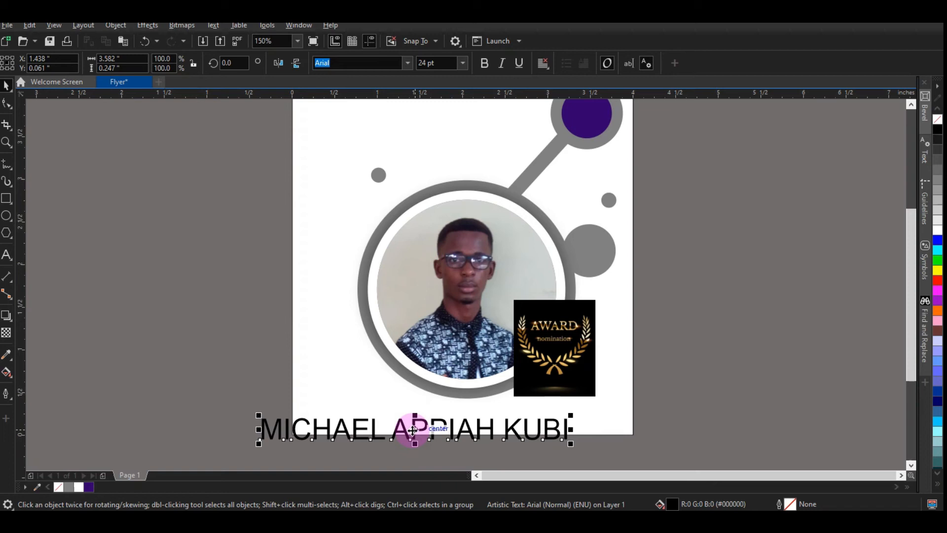
{"action": "key", "text": "ctrl+k"}
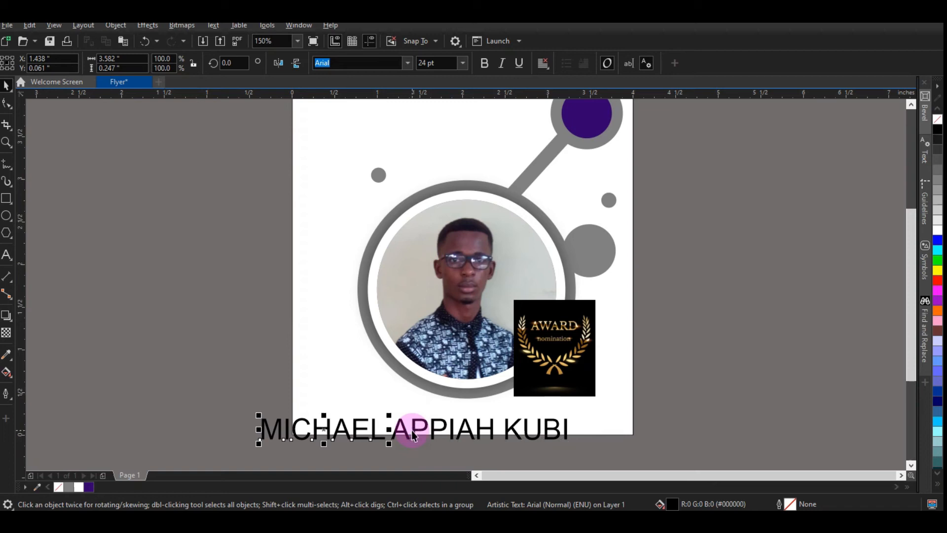
{"action": "left_click_drag", "start_coordinate": [353, 429], "coordinate": [292, 397]}
{"action": "left_click_drag", "start_coordinate": [461, 426], "coordinate": [356, 445]}
{"action": "left_click_drag", "start_coordinate": [555, 437], "coordinate": [697, 428]}
{"action": "left_click_drag", "start_coordinate": [382, 450], "coordinate": [740, 388]}
{"action": "left_click", "coordinate": [740, 387]}
{"action": "left_click", "coordinate": [741, 388]}
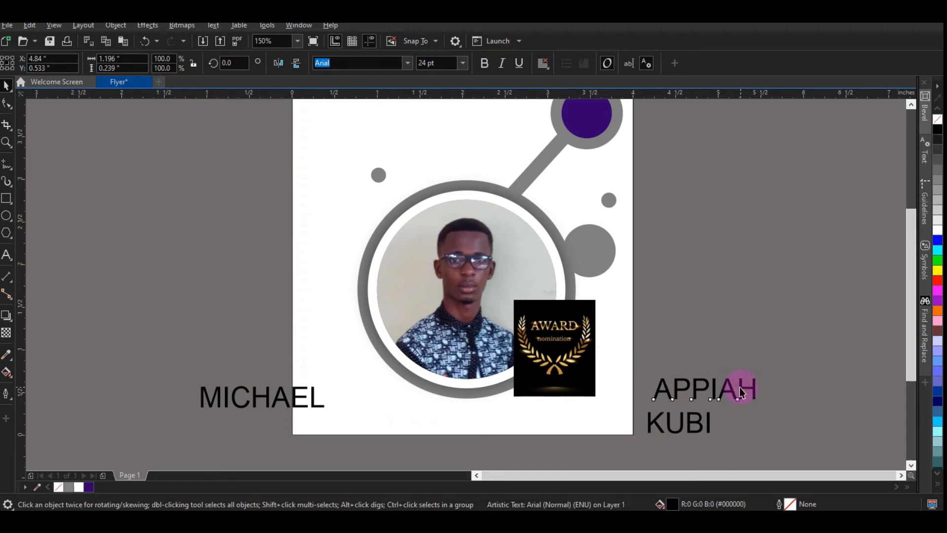
{"action": "left_click_drag", "start_coordinate": [740, 387], "coordinate": [733, 389]}
{"action": "left_click", "coordinate": [689, 425]}
{"action": "left_click_drag", "start_coordinate": [690, 424], "coordinate": [690, 419]}
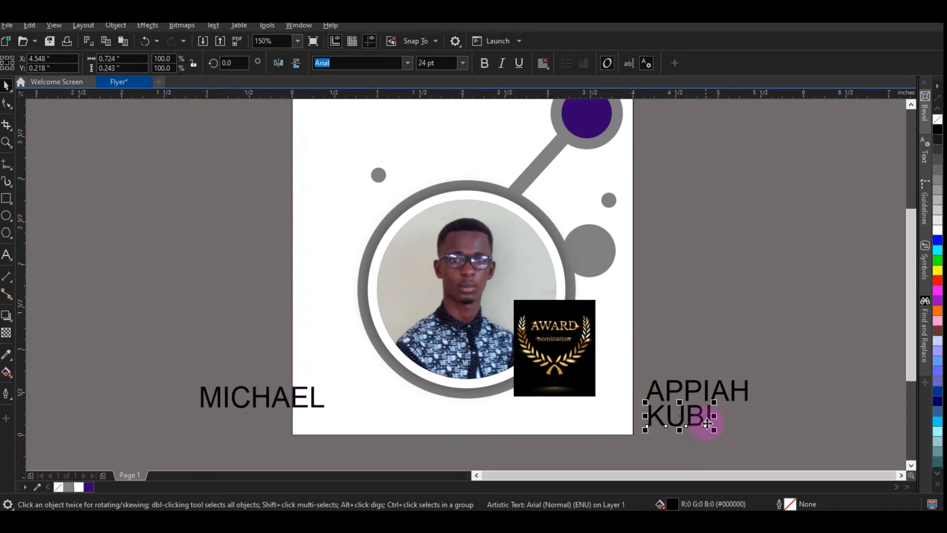
{"action": "mouse_move", "coordinate": [658, 425]}
{"action": "left_mouse_down"}
{"action": "mouse_move", "coordinate": [649, 437]}
{"action": "mouse_move", "coordinate": [660, 427]}
{"action": "left_mouse_up"}
{"action": "left_click", "coordinate": [280, 394]}
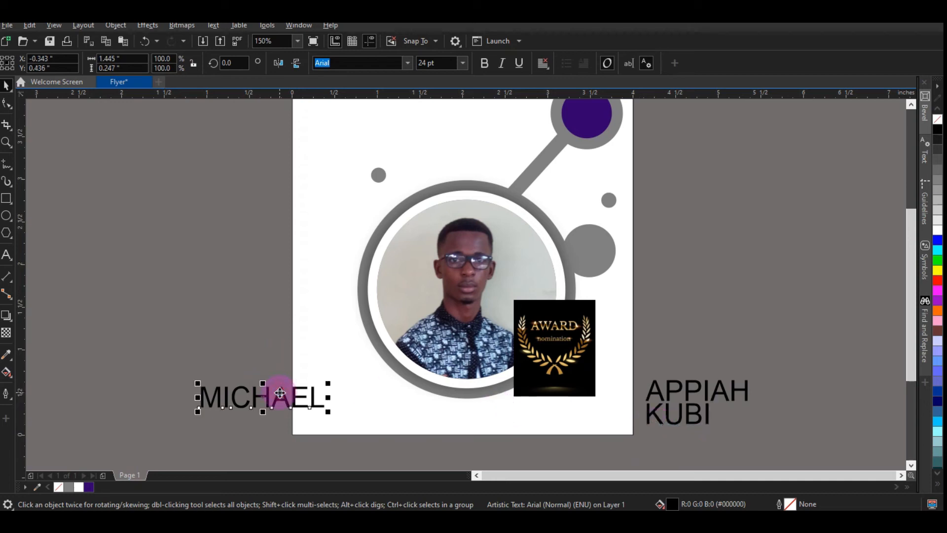
{"action": "left_click_drag", "start_coordinate": [276, 393], "coordinate": [437, 413]}
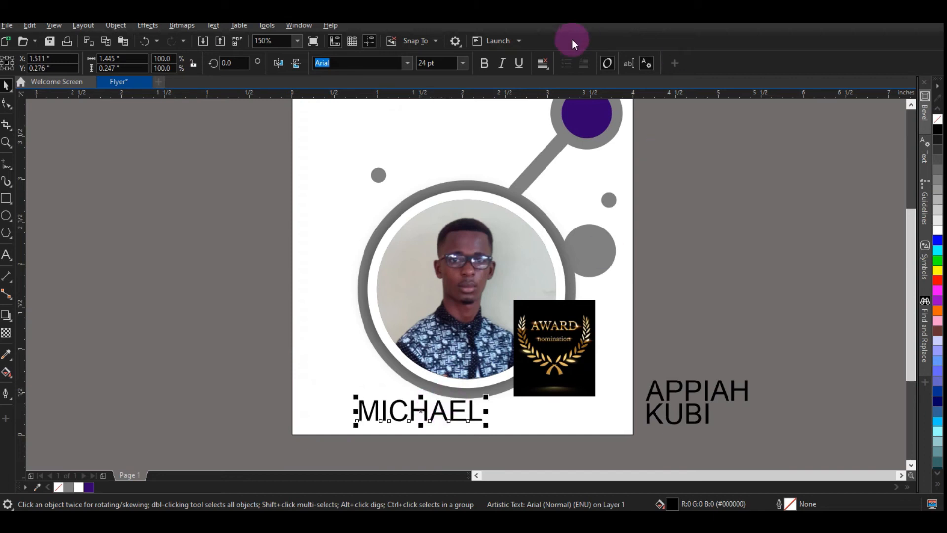
{"action": "left_click", "coordinate": [485, 64]}
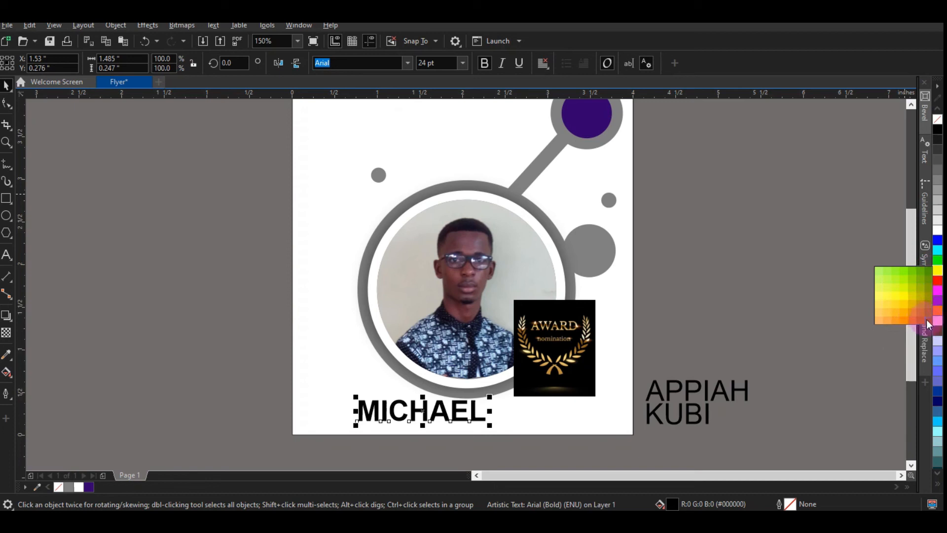
{"action": "left_click", "coordinate": [919, 321]}
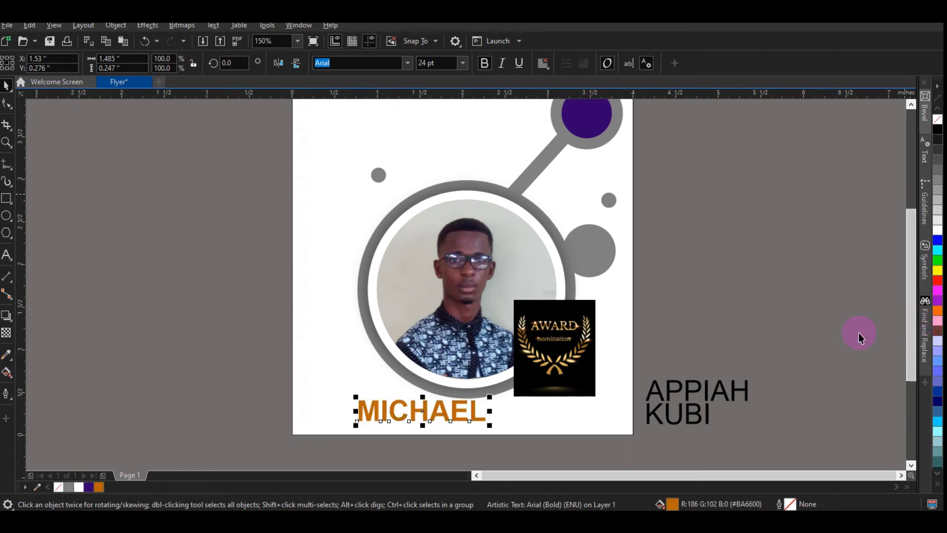
{"action": "left_click", "coordinate": [456, 434]}
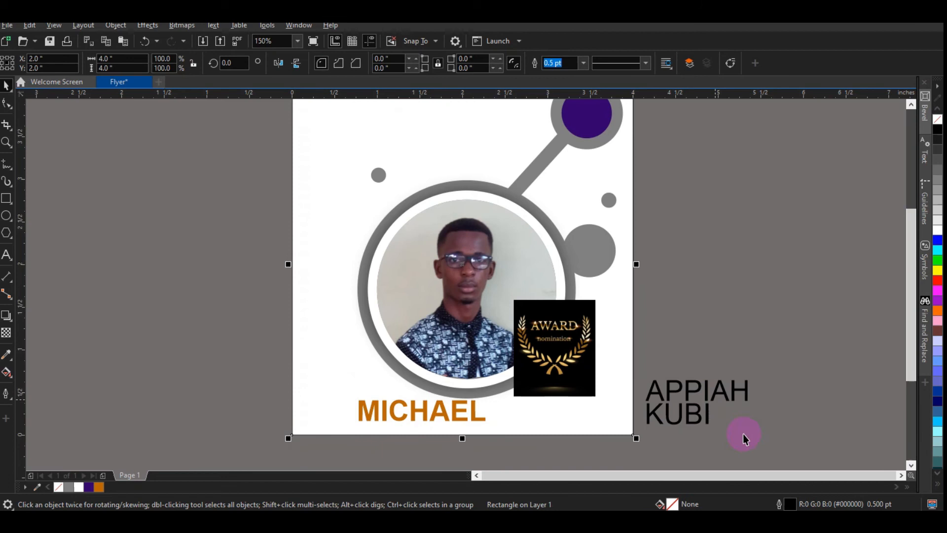
{"action": "left_click_drag", "start_coordinate": [662, 341], "coordinate": [635, 322]}
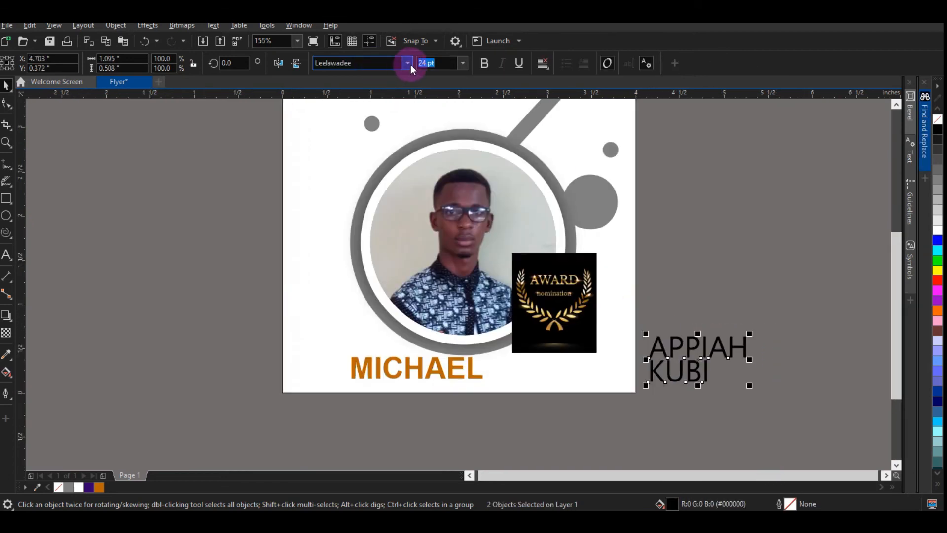
{"action": "left_click", "coordinate": [410, 64]}
{"action": "left_click", "coordinate": [383, 98]}
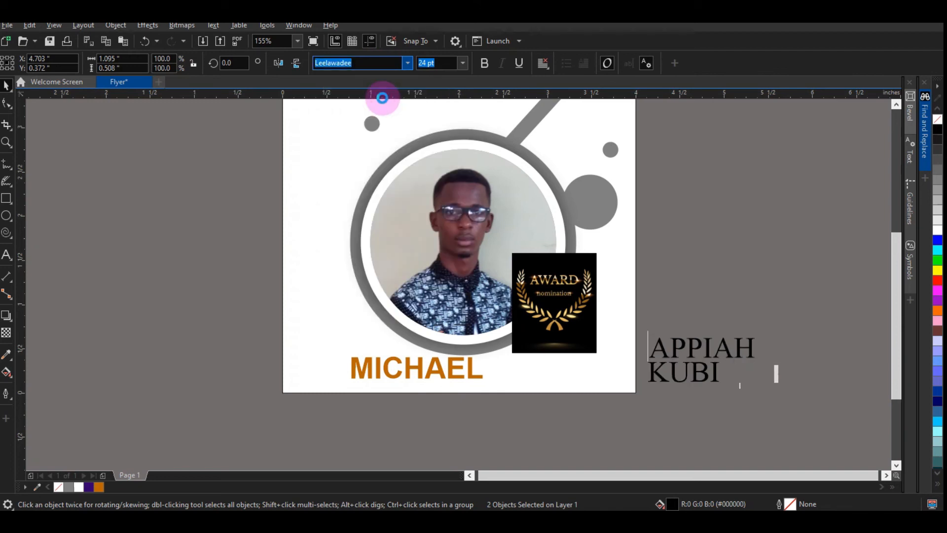
{"action": "left_click", "coordinate": [462, 62]}
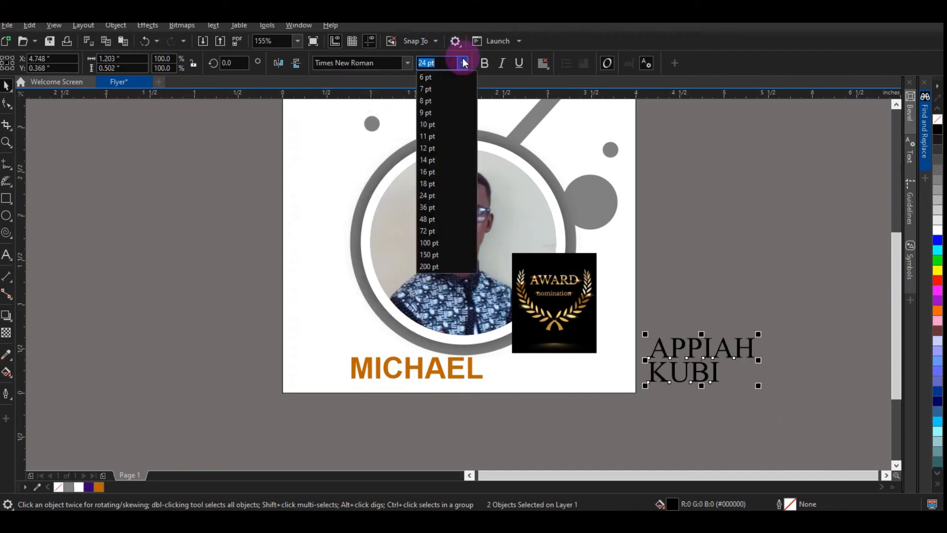
{"action": "left_click", "coordinate": [421, 160]}
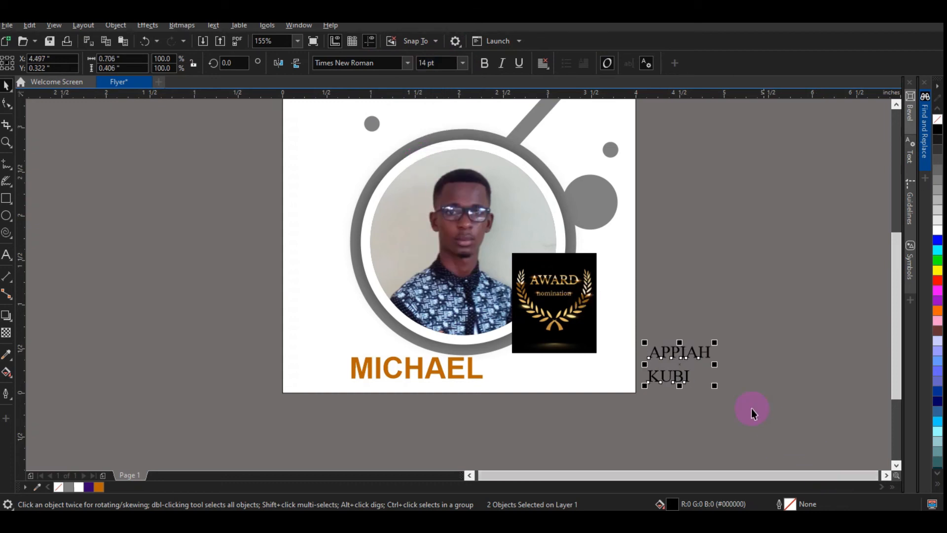
{"action": "left_click_drag", "start_coordinate": [678, 364], "coordinate": [510, 375]}
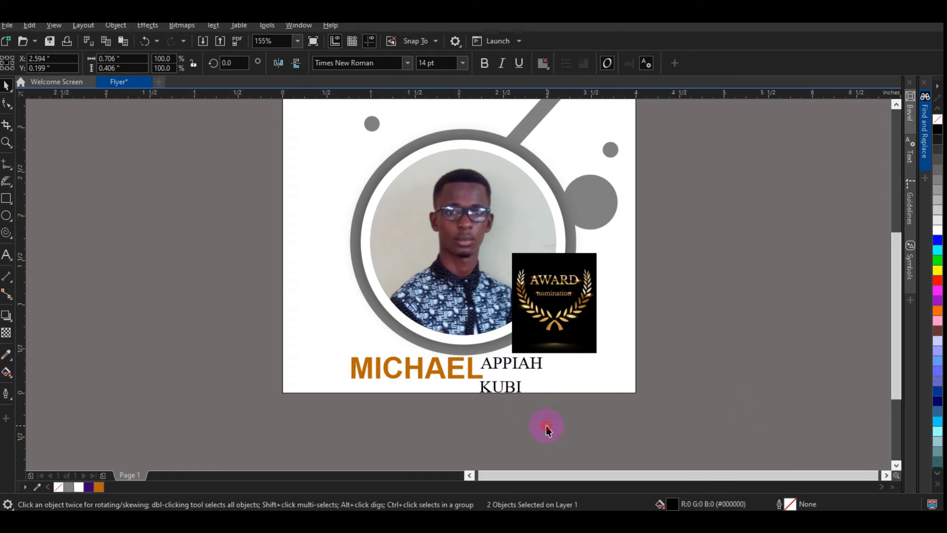
{"action": "left_click", "coordinate": [507, 363]}
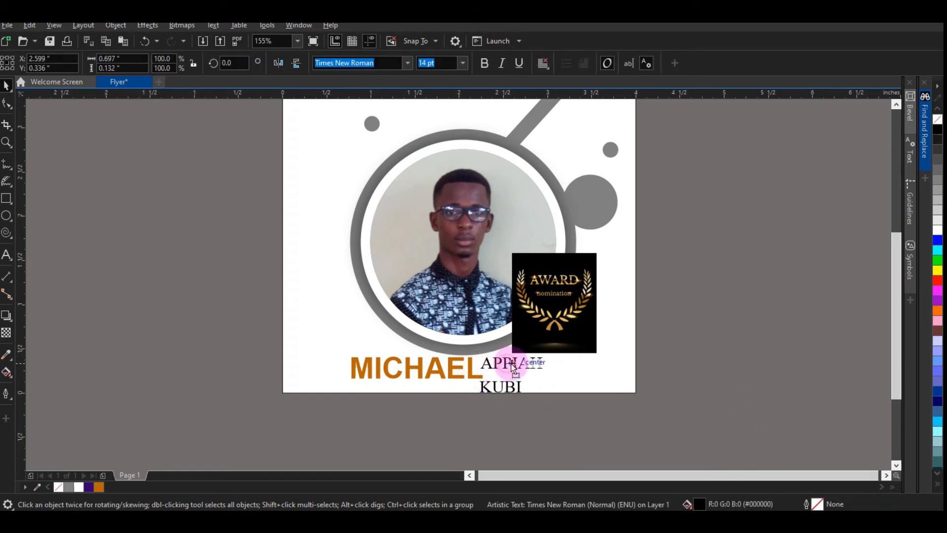
{"action": "left_click_drag", "start_coordinate": [514, 363], "coordinate": [519, 363]}
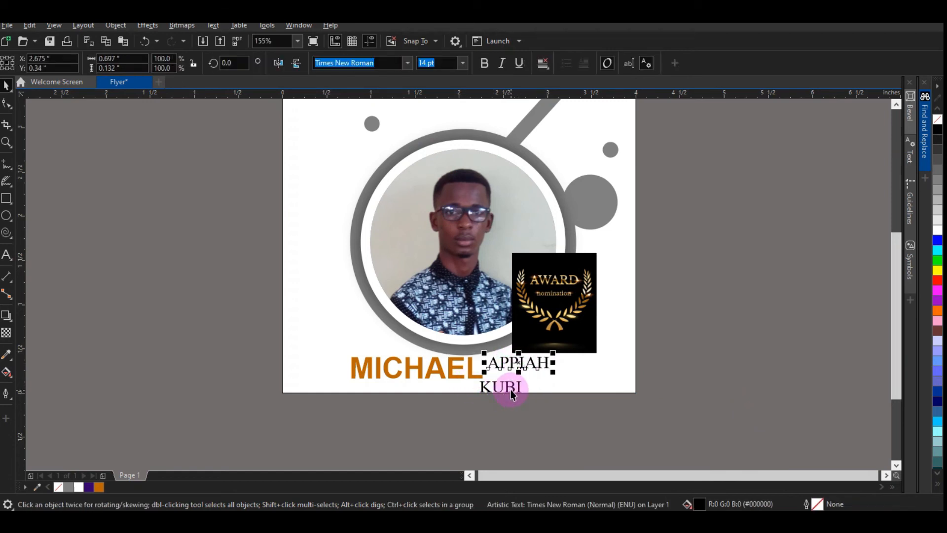
{"action": "left_click", "coordinate": [511, 389]}
{"action": "left_click", "coordinate": [506, 386]}
{"action": "left_click_drag", "start_coordinate": [505, 386], "coordinate": [513, 359]}
{"action": "left_click", "coordinate": [513, 362]}
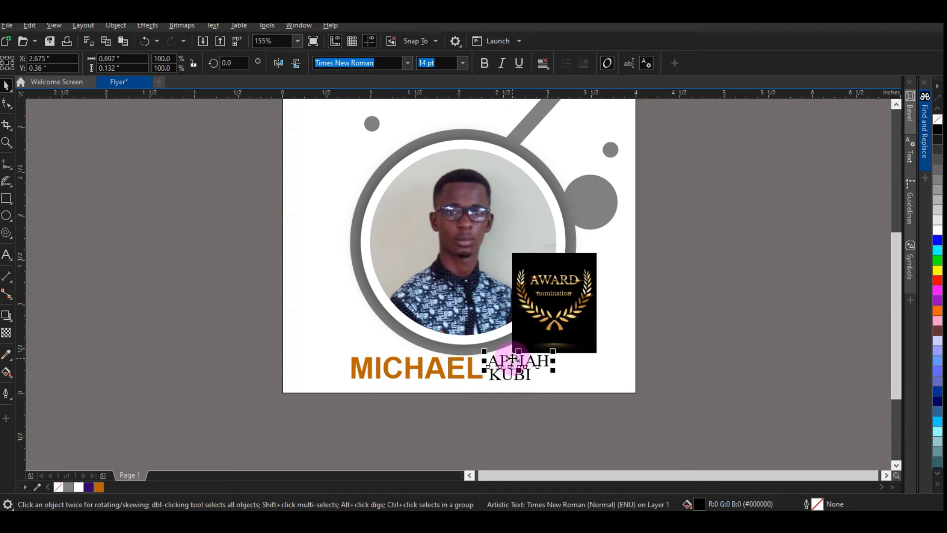
{"action": "left_click", "coordinate": [517, 377]}
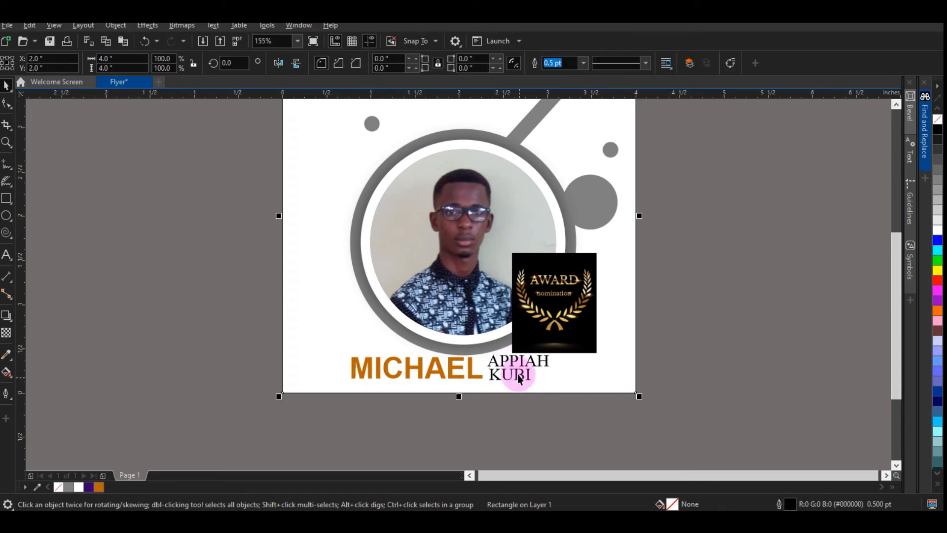
{"action": "left_click", "coordinate": [526, 374]}
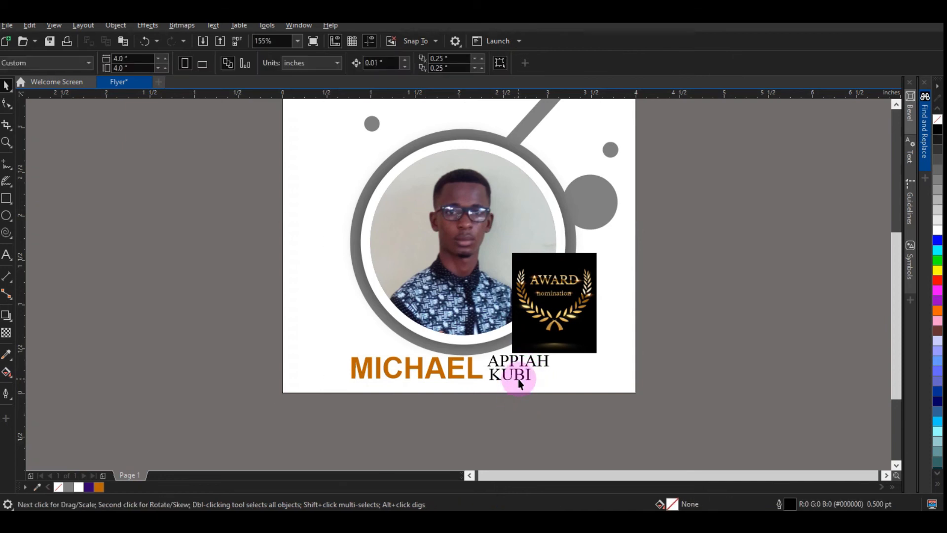
{"action": "left_click", "coordinate": [519, 379]}
{"action": "key", "text": "Up"}
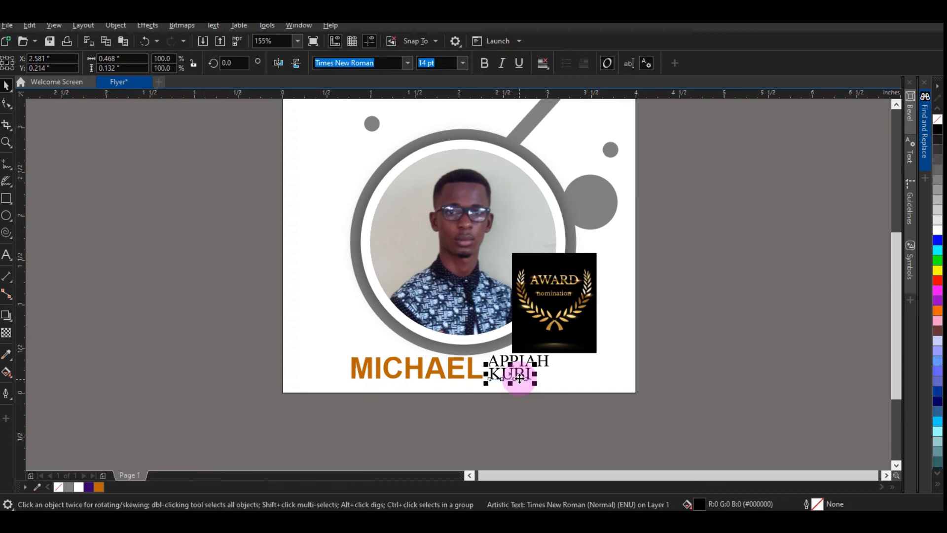
Step: Select all flyer objects and shift them slightly upward on the page
{"action": "left_click", "coordinate": [302, 394]}
{"action": "left_click_drag", "start_coordinate": [243, 416], "coordinate": [631, 254]}
{"action": "left_click_drag", "start_coordinate": [481, 281], "coordinate": [486, 260]}
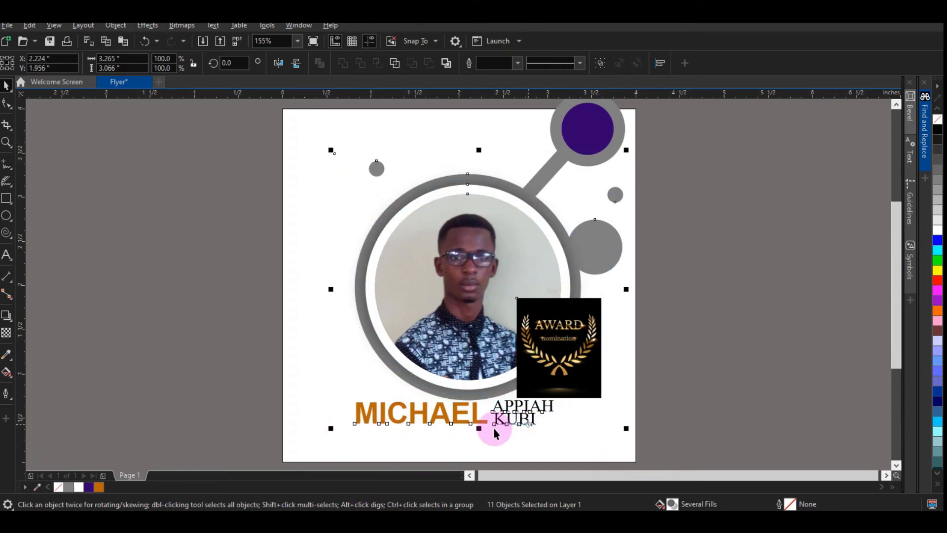
{"action": "left_click", "coordinate": [730, 423]}
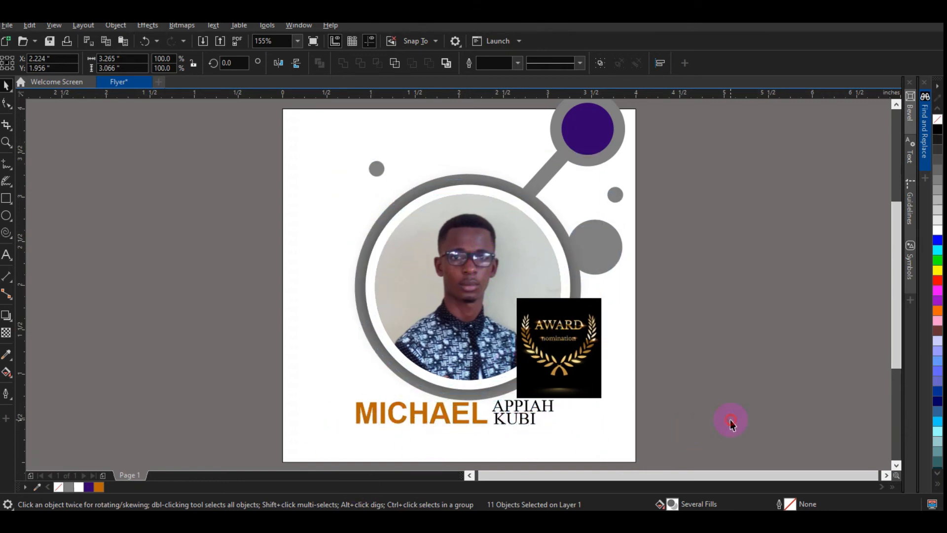
Step: Draw a rectangle about 2.7 × 0.23 inches beneath the name
{"action": "scroll", "coordinate": [223, 291], "scroll_direction": "down", "scroll_amount": 1}
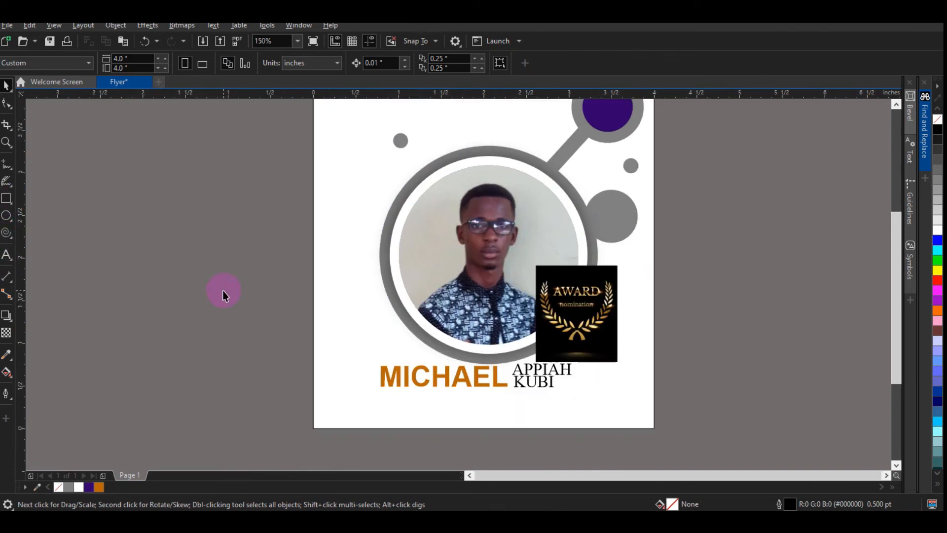
{"action": "left_click", "coordinate": [5, 198]}
{"action": "left_click_drag", "start_coordinate": [367, 393], "coordinate": [597, 412]}
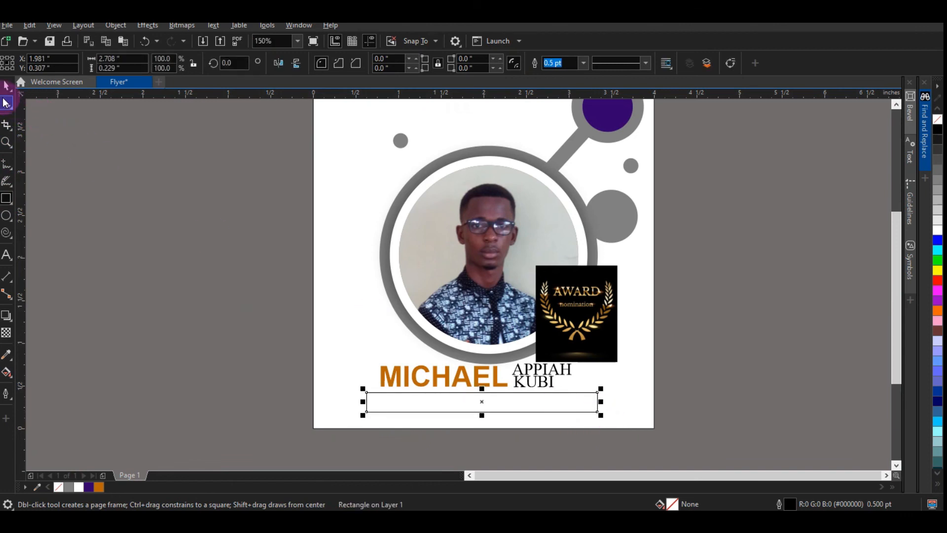
Step: Round the bar's corners to 0.115 inch and fill it with dark purple
{"action": "left_click", "coordinate": [6, 103]}
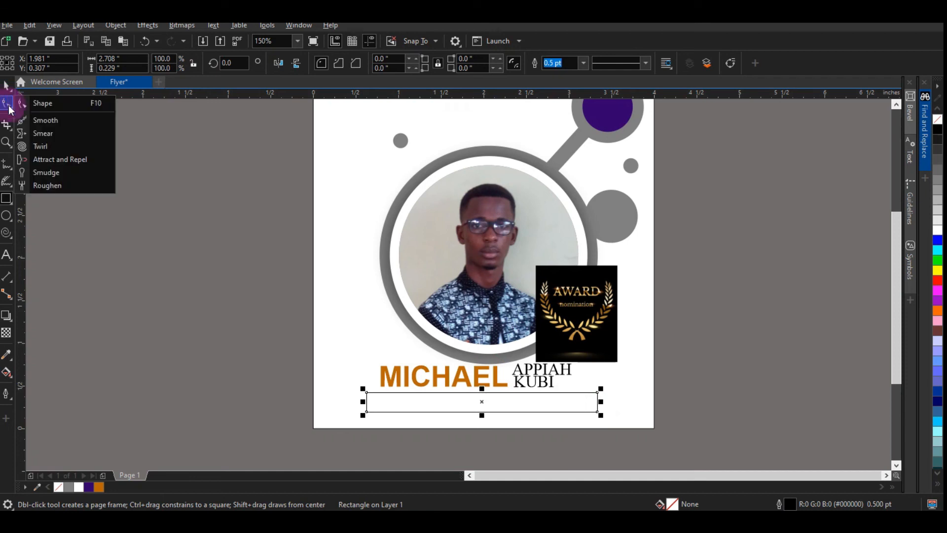
{"action": "left_click", "coordinate": [60, 106]}
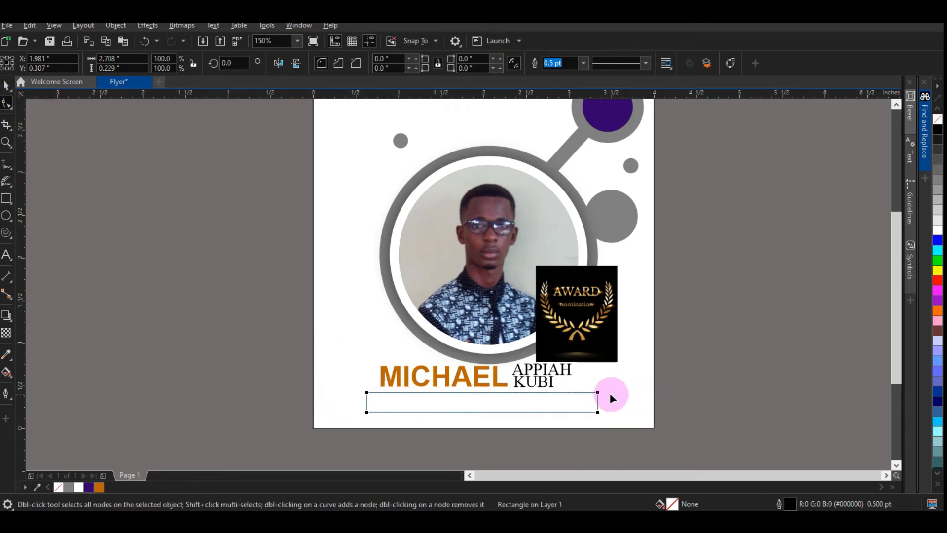
{"action": "left_click_drag", "start_coordinate": [365, 392], "coordinate": [378, 390]}
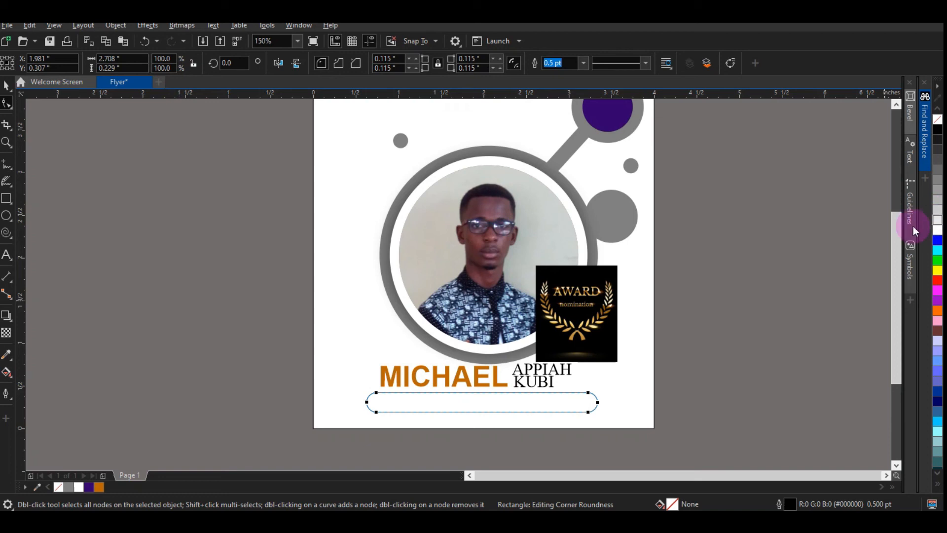
{"action": "left_click", "coordinate": [87, 487]}
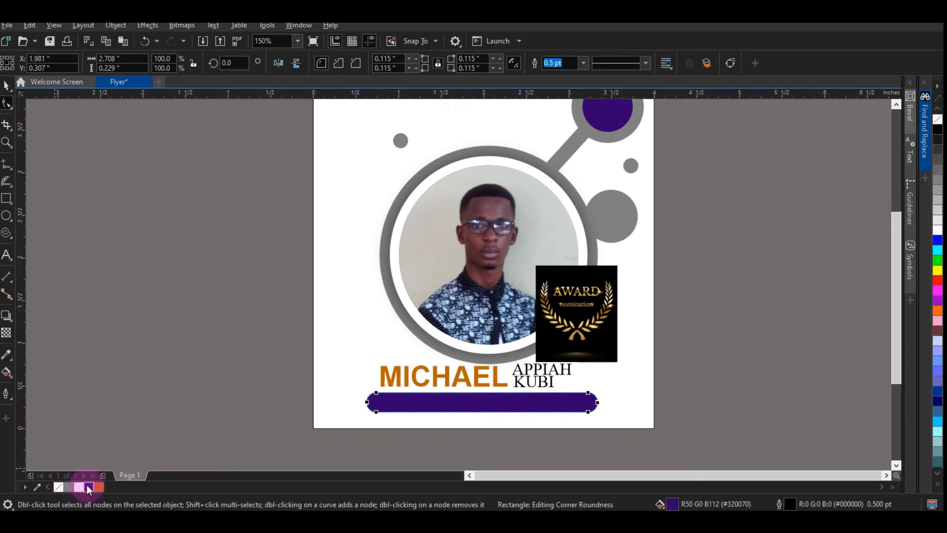
Step: Create the text C.T.O - DEROY GROUP beside the page
{"action": "left_click", "coordinate": [11, 254]}
{"action": "type", "text": "C>"}
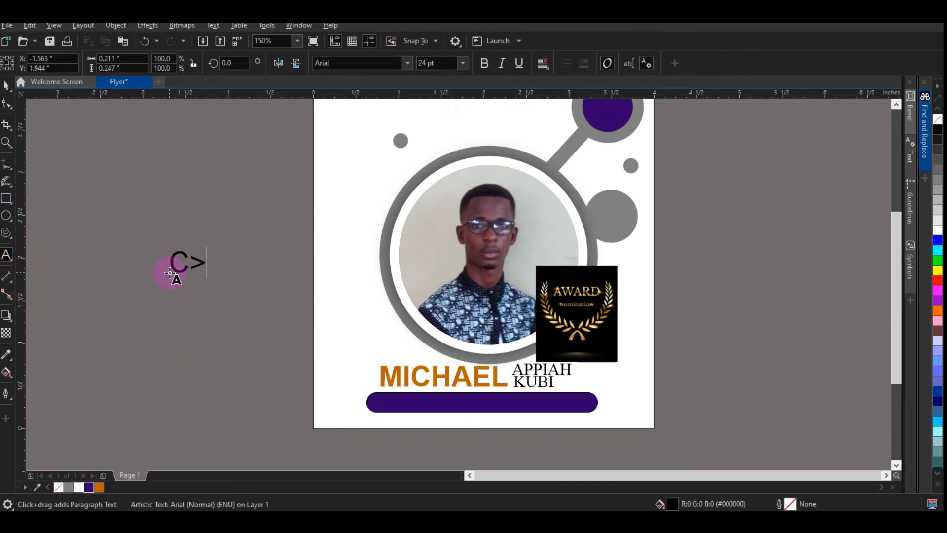
{"action": "key", "text": "BackSpace"}
{"action": "type", "text": "."}
{"action": "type", "text": "T.O - DR"}
{"action": "key", "text": "BackSpace"}
{"action": "type", "text": "RE"}
{"action": "key", "text": "BackSpace"}
{"action": "key", "text": "BackSpace"}
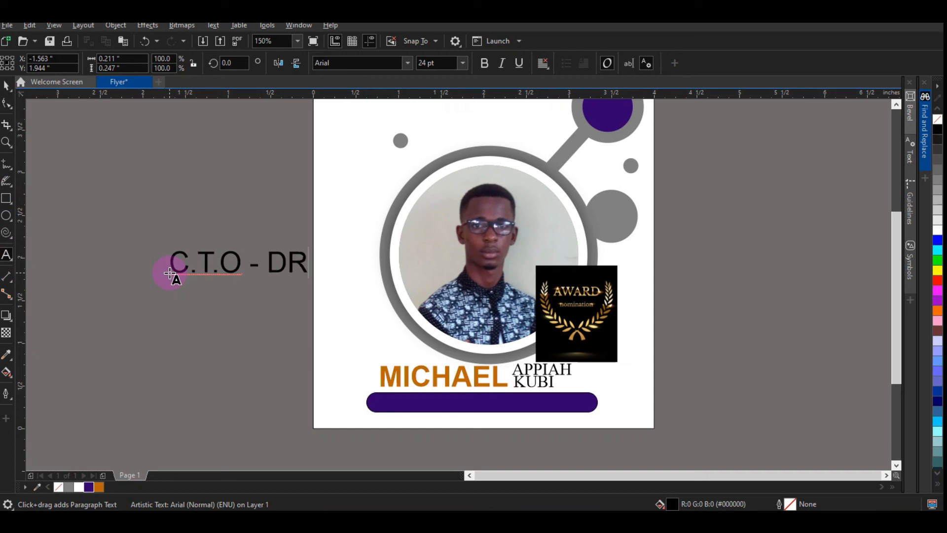
{"action": "type", "text": "EROY "}
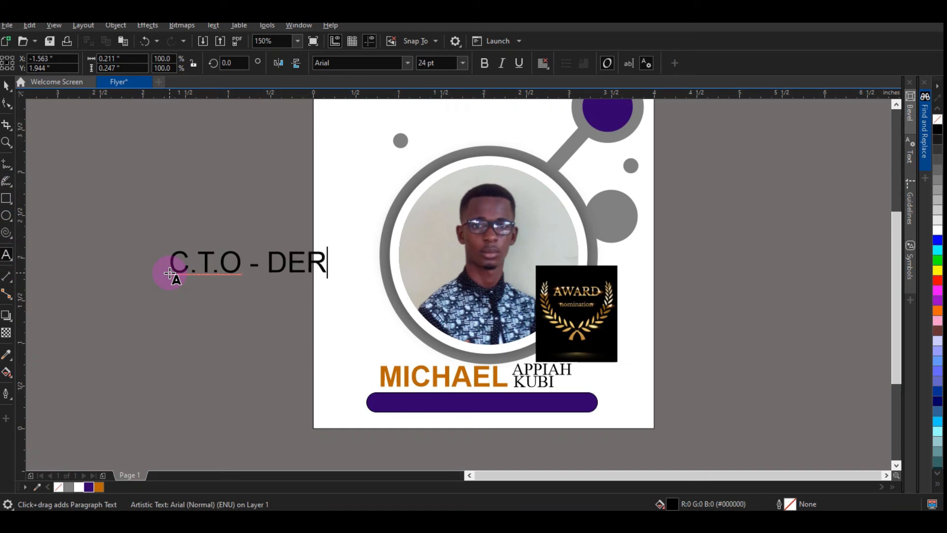
{"action": "type", "text": "GROUP"}
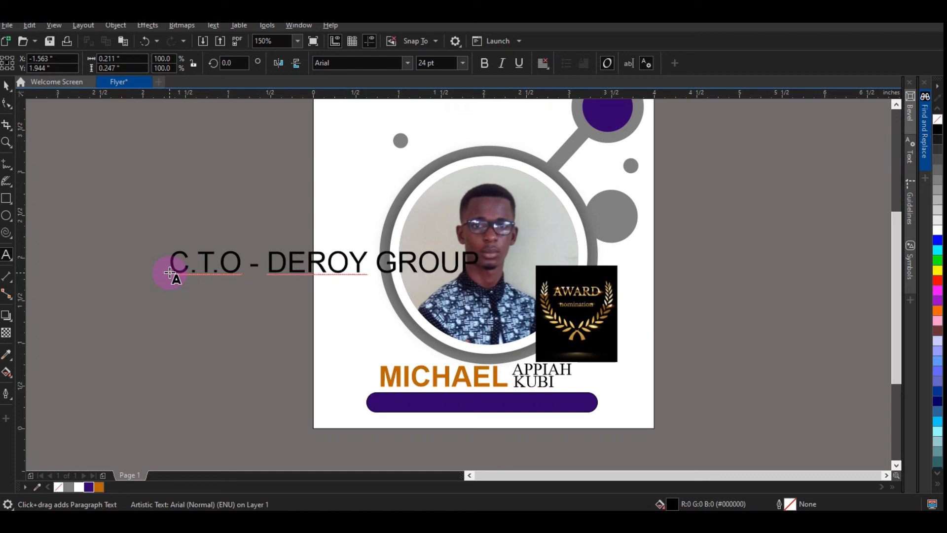
{"action": "key", "text": "Escape"}
{"action": "left_click", "coordinate": [7, 85]}
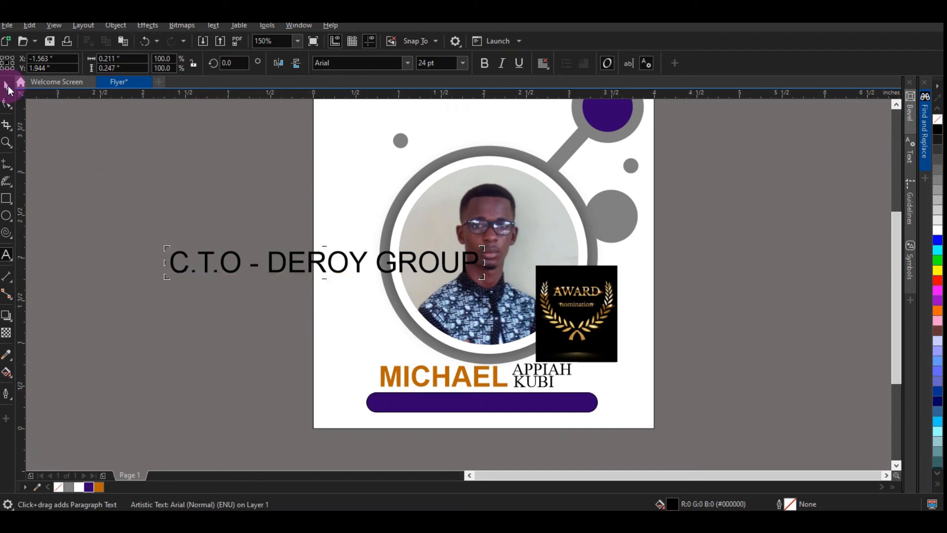
Step: Set the C.T.O - DEROY GROUP text to 10 pt and bold
{"action": "left_click", "coordinate": [463, 63]}
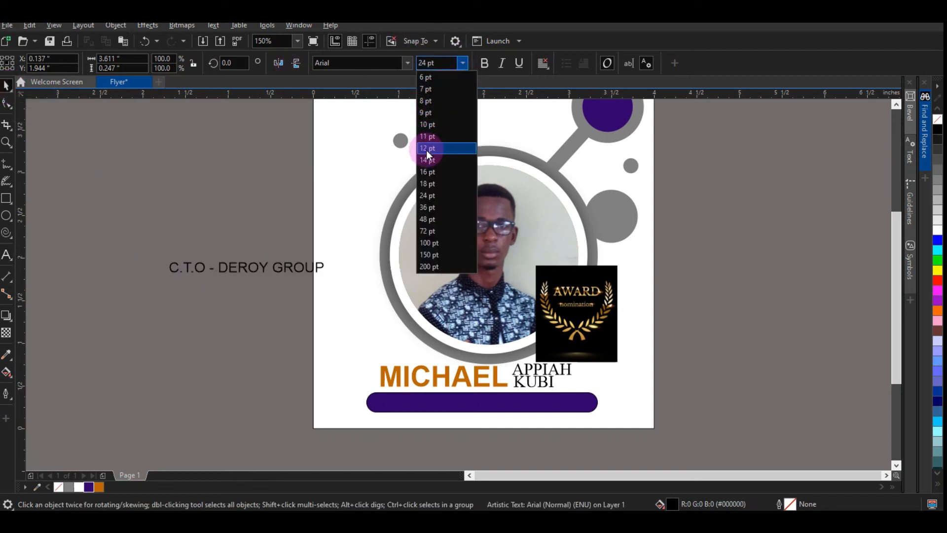
{"action": "left_click", "coordinate": [432, 137]}
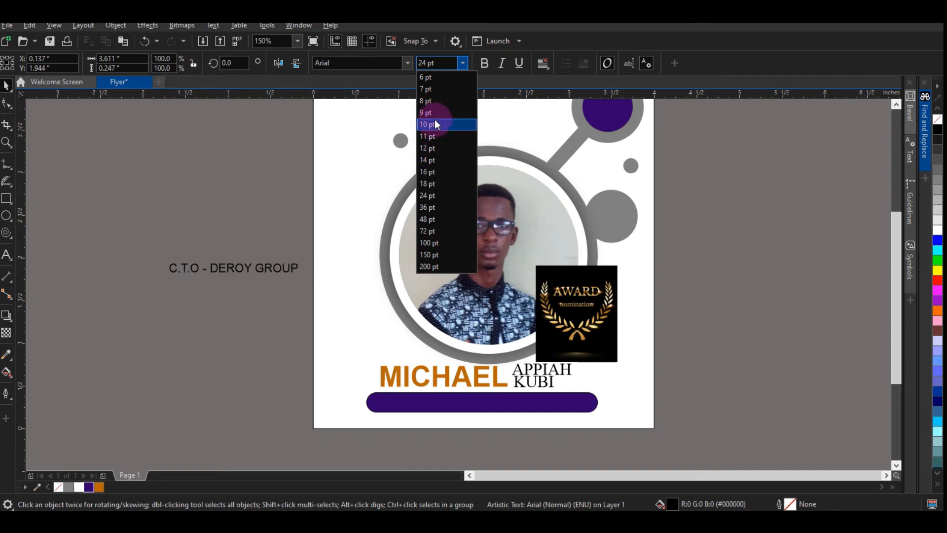
{"action": "left_click", "coordinate": [435, 124]}
{"action": "left_click", "coordinate": [483, 63]}
Step: Move the title text onto the purple bar and fill it white
{"action": "left_click_drag", "start_coordinate": [253, 266], "coordinate": [501, 407]}
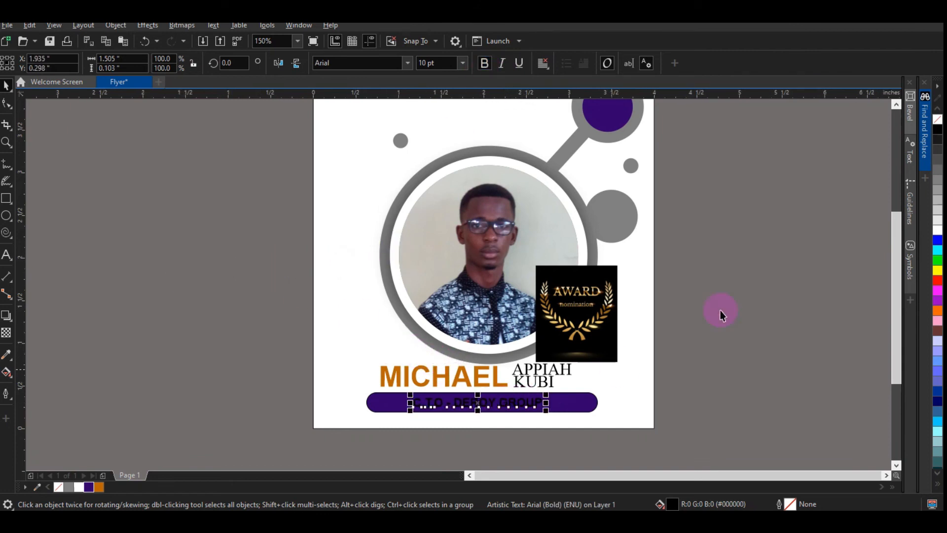
{"action": "left_click", "coordinate": [939, 231]}
{"action": "left_click", "coordinate": [671, 337]}
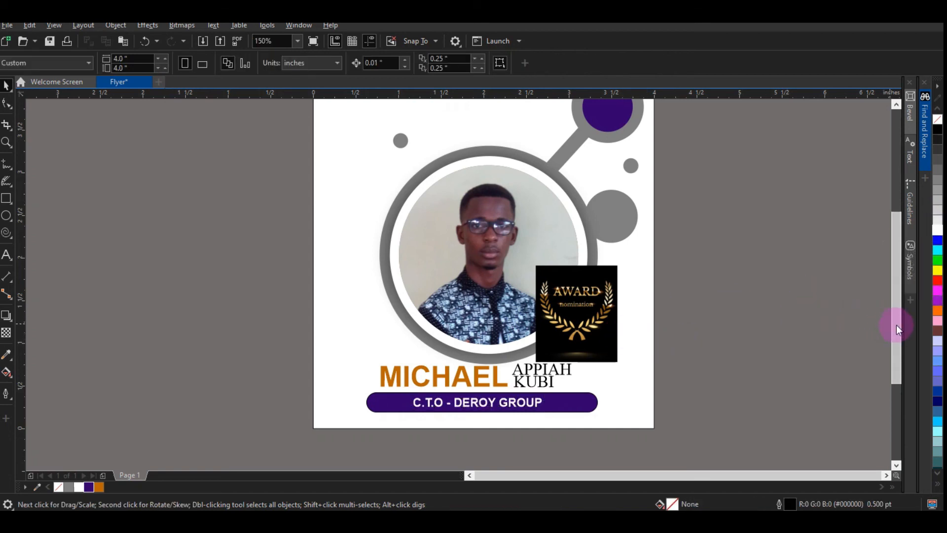
Step: Crop the artwork to the page's boundary
{"action": "left_click_drag", "start_coordinate": [895, 324], "coordinate": [890, 300]}
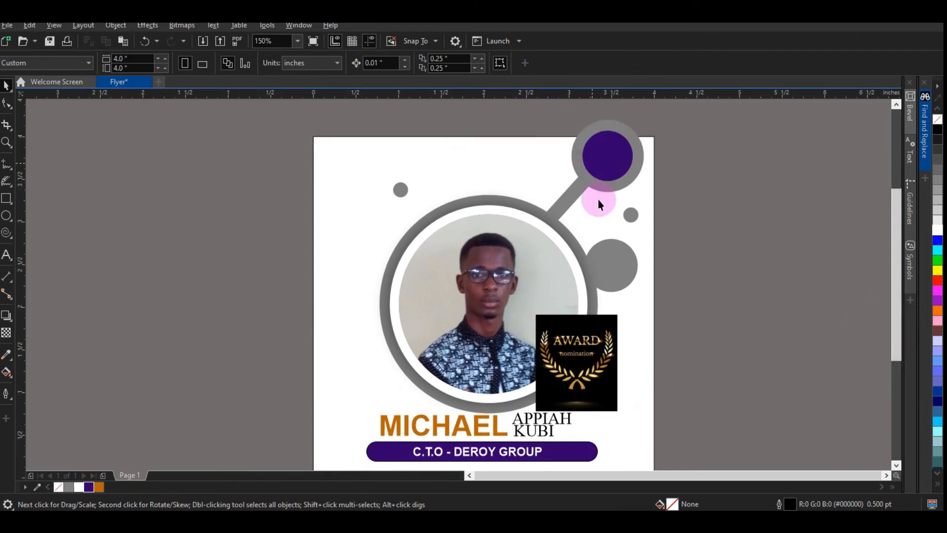
{"action": "scroll", "coordinate": [898, 223], "scroll_direction": "down", "scroll_amount": 1}
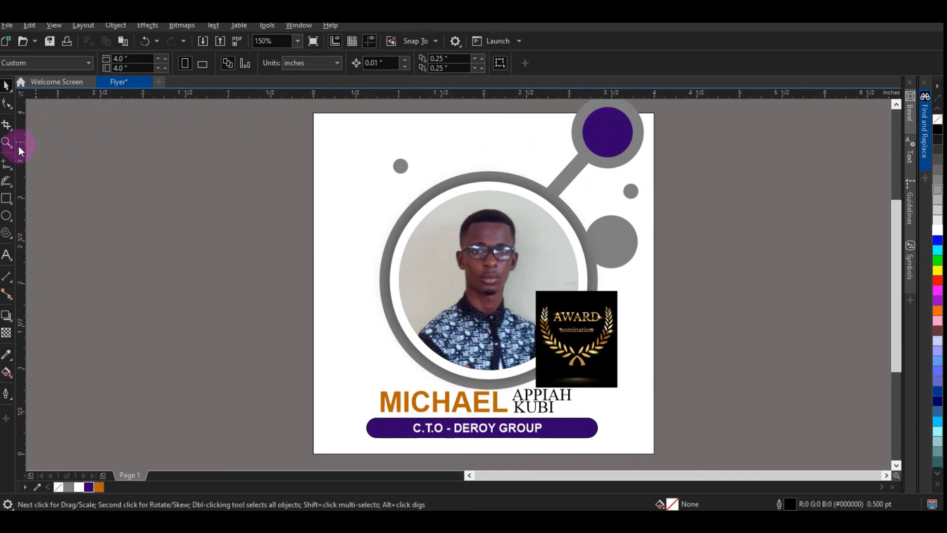
{"action": "left_click", "coordinate": [7, 125]}
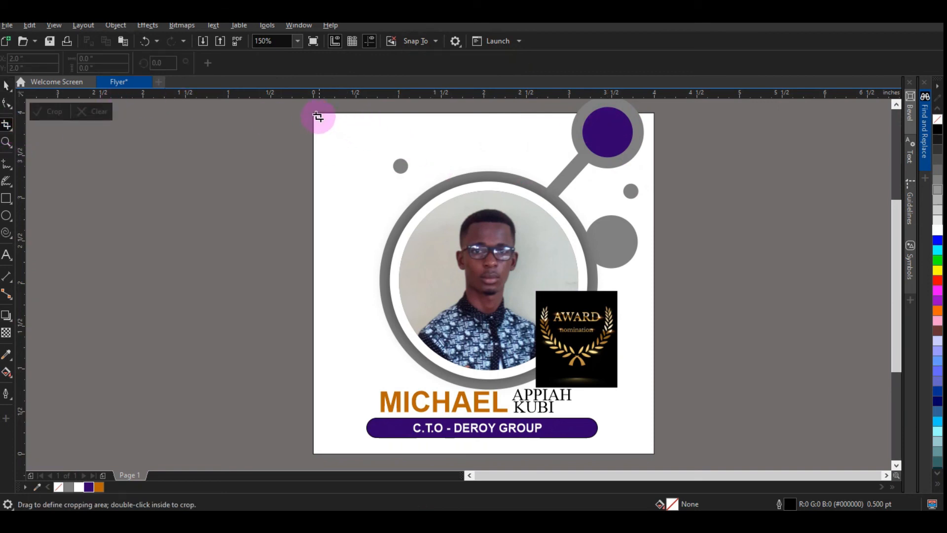
{"action": "left_click_drag", "start_coordinate": [315, 114], "coordinate": [654, 450]}
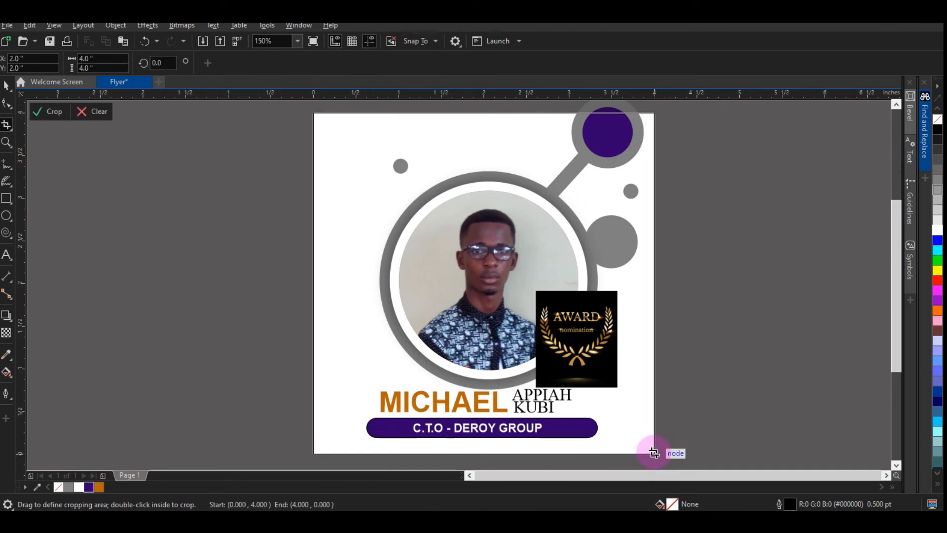
{"action": "double_click", "coordinate": [492, 210]}
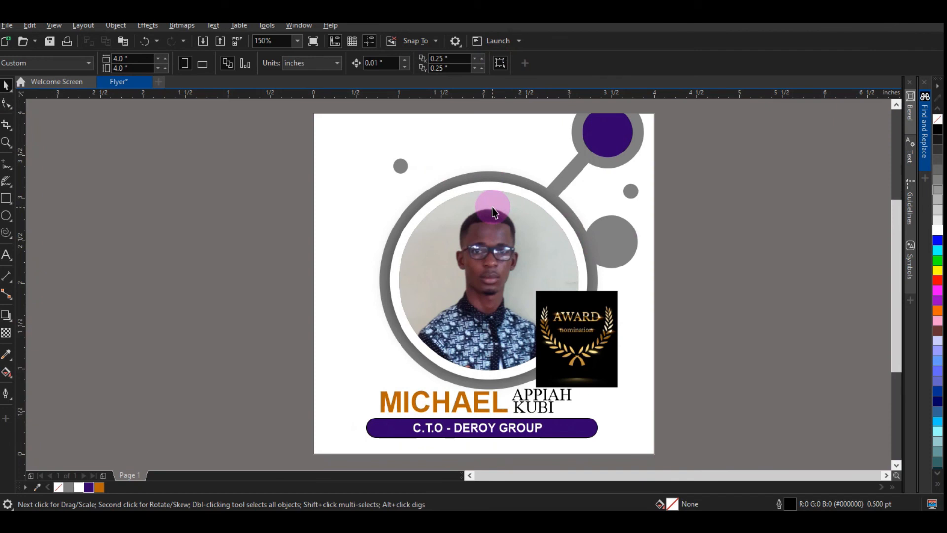